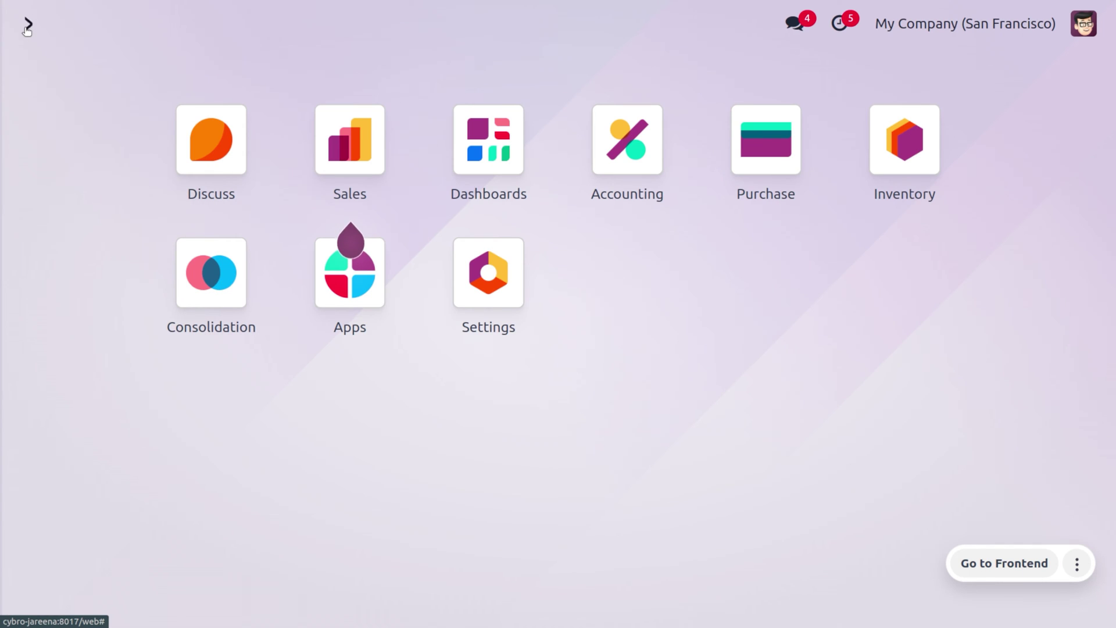
- Open Accounting with the 'acc' search and go to Configuration > Management > Asset Models
{"action": "type", "text": "acc"}
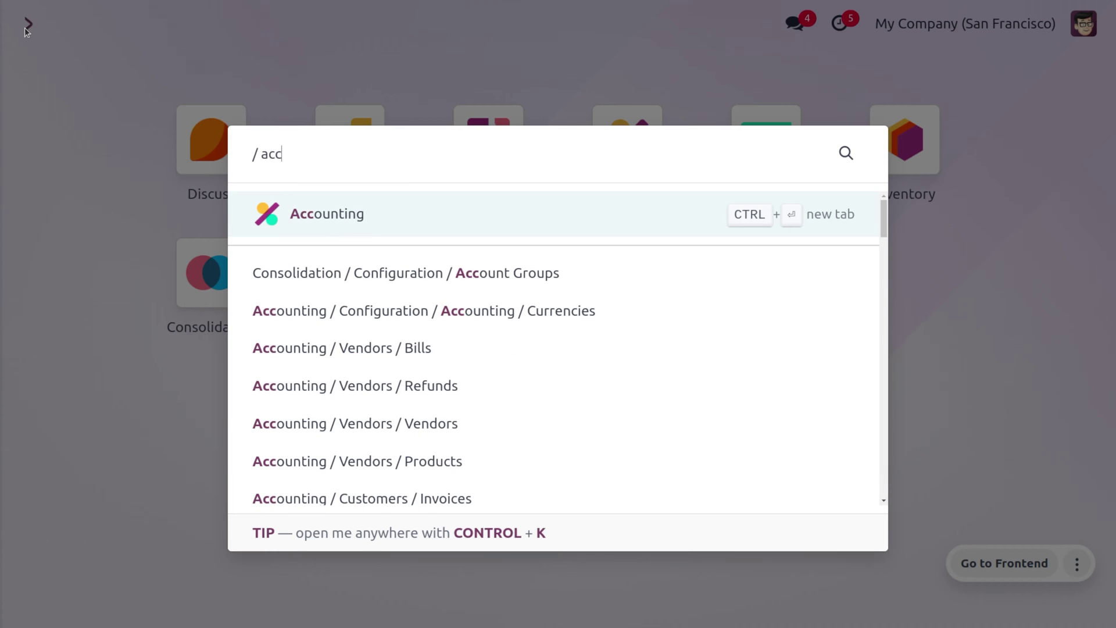
{"action": "key", "text": "Return"}
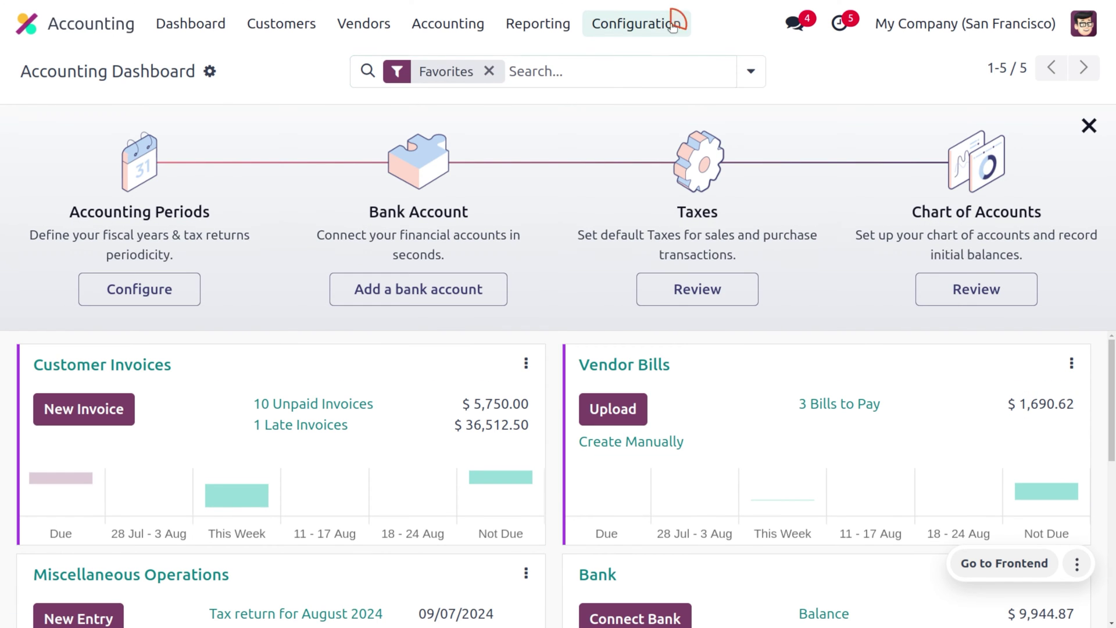
{"action": "left_click", "coordinate": [674, 21]}
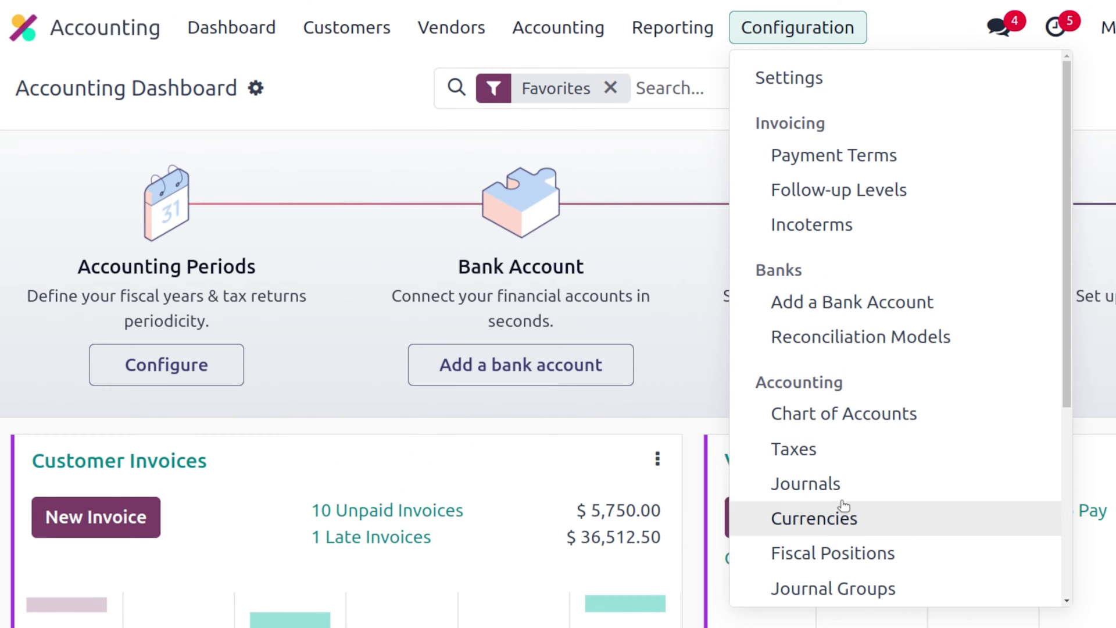
{"action": "scroll", "coordinate": [844, 505], "scroll_direction": "down", "scroll_amount": 5}
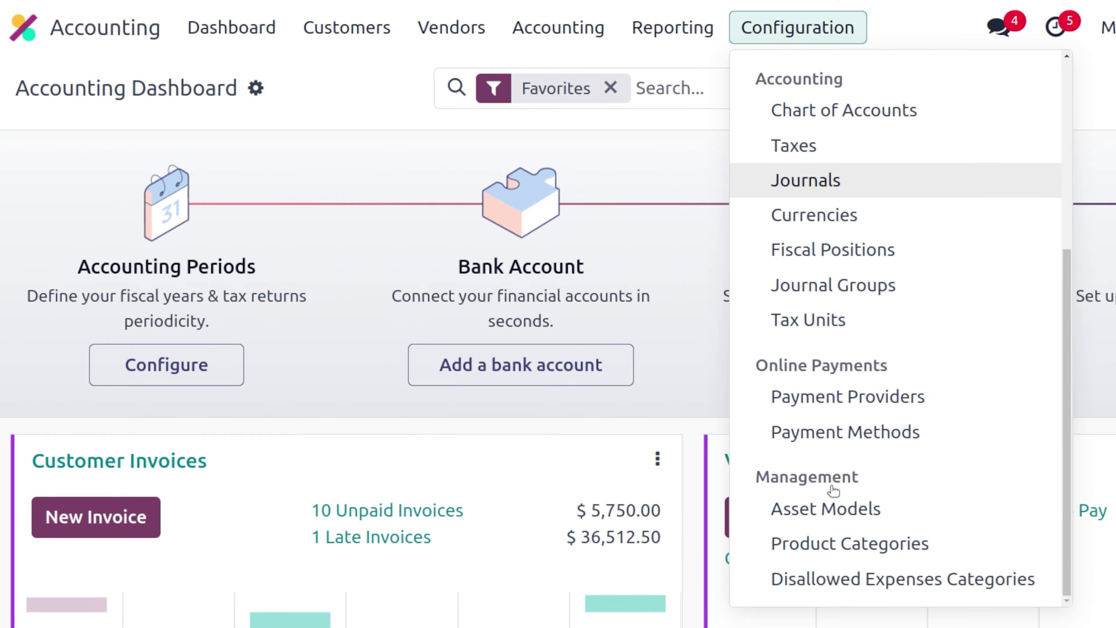
{"action": "left_click", "coordinate": [848, 511]}
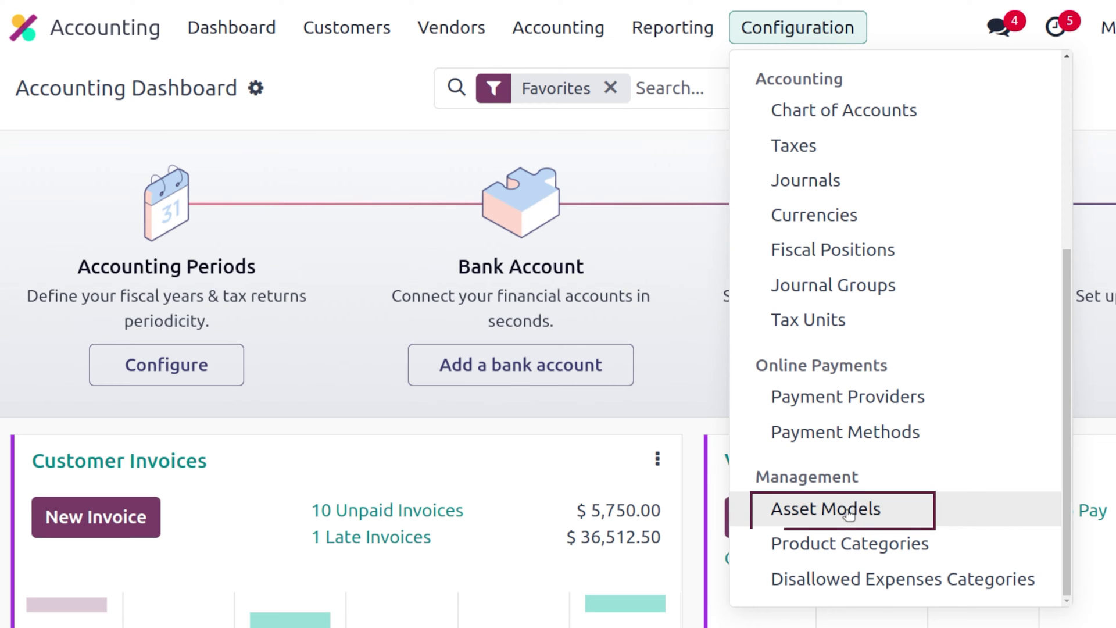
{"action": "left_click", "coordinate": [848, 512]}
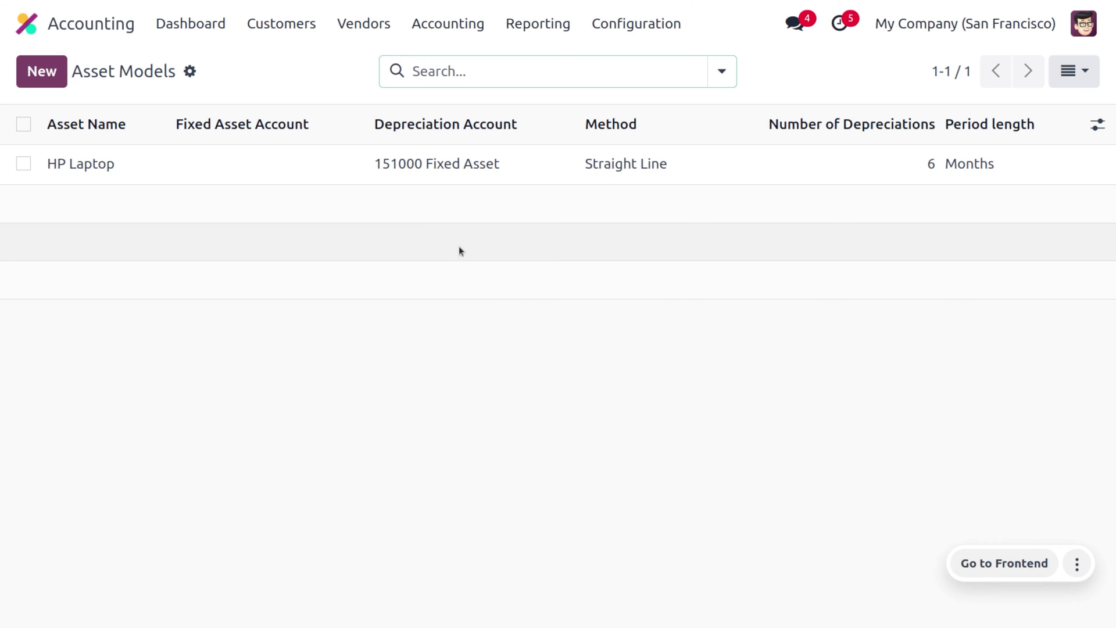
- Check the HP Laptop model keeps Straight Line method and Constant Periods computation
{"action": "left_click", "coordinate": [289, 162]}
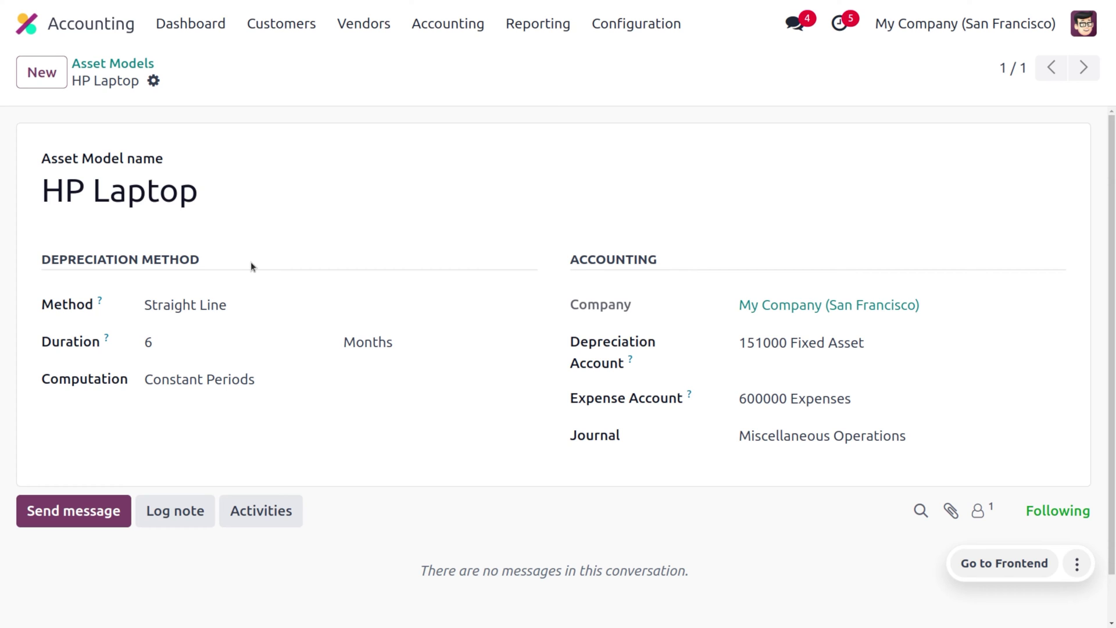
{"action": "left_click", "coordinate": [279, 303]}
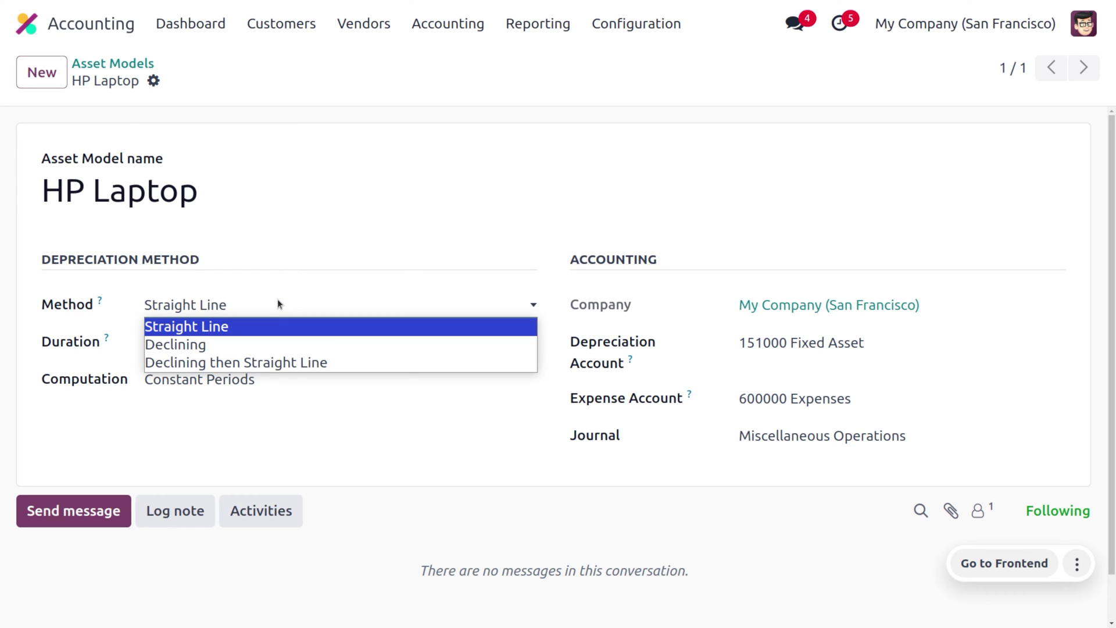
{"action": "left_click", "coordinate": [278, 303]}
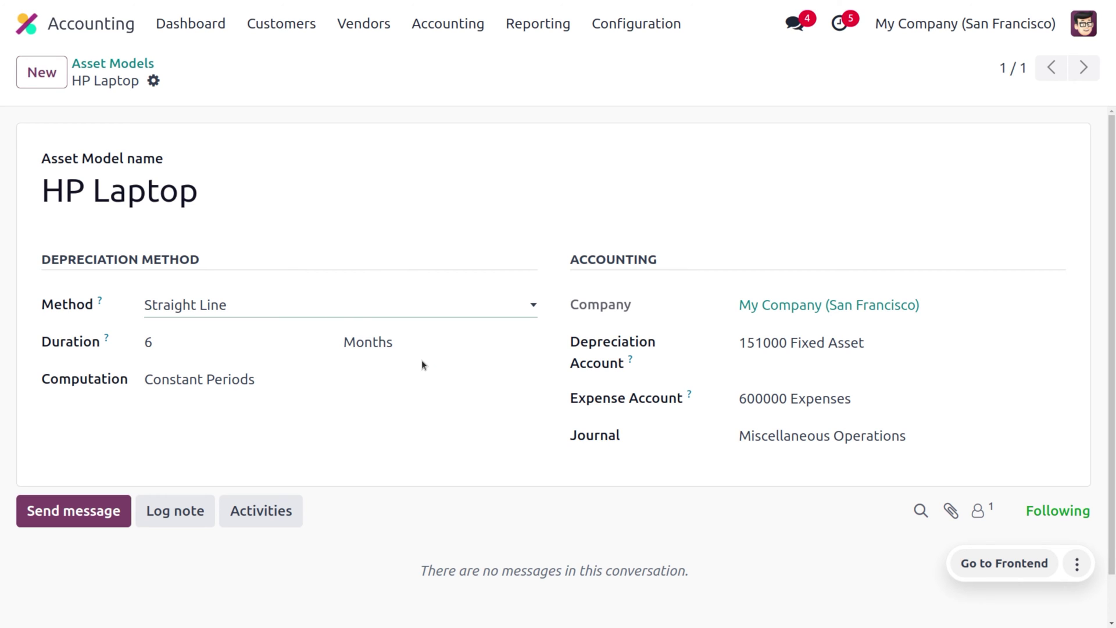
{"action": "left_click", "coordinate": [311, 381]}
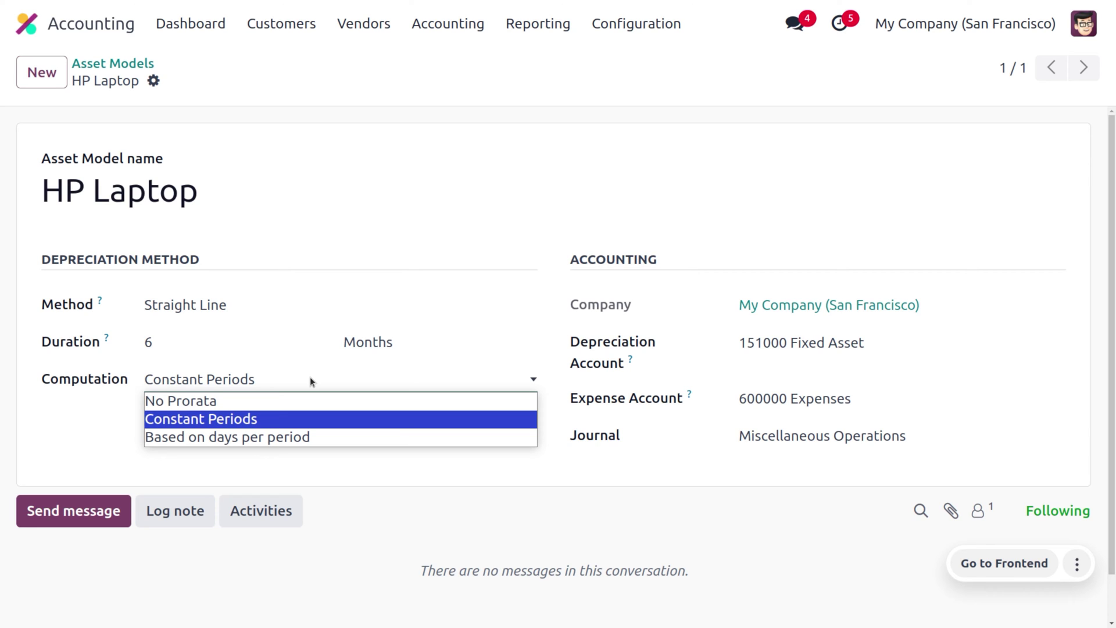
{"action": "left_click", "coordinate": [416, 205]}
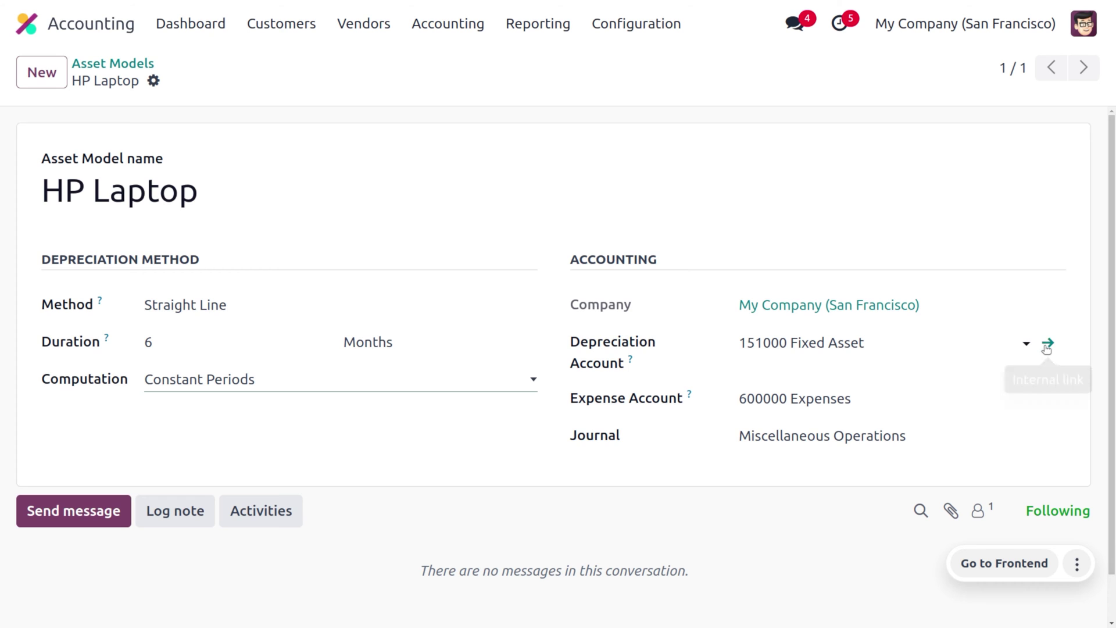
- Set the 151000 Fixed Asset account's Automate Asset option to 'Create in draft' and save
{"action": "left_click", "coordinate": [1047, 344]}
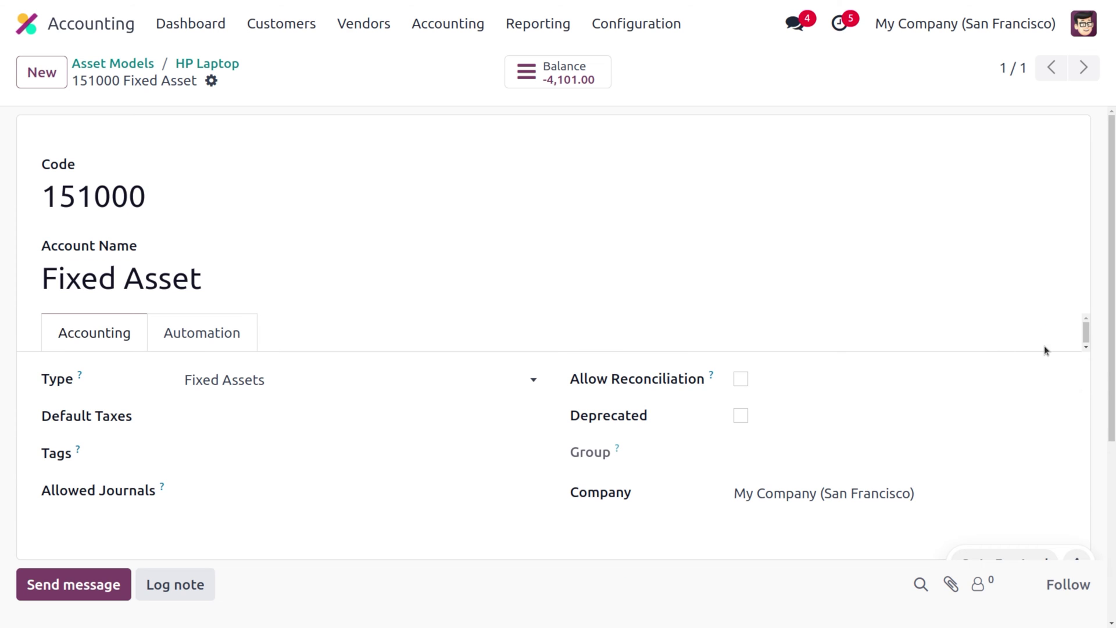
{"action": "left_click", "coordinate": [199, 332]}
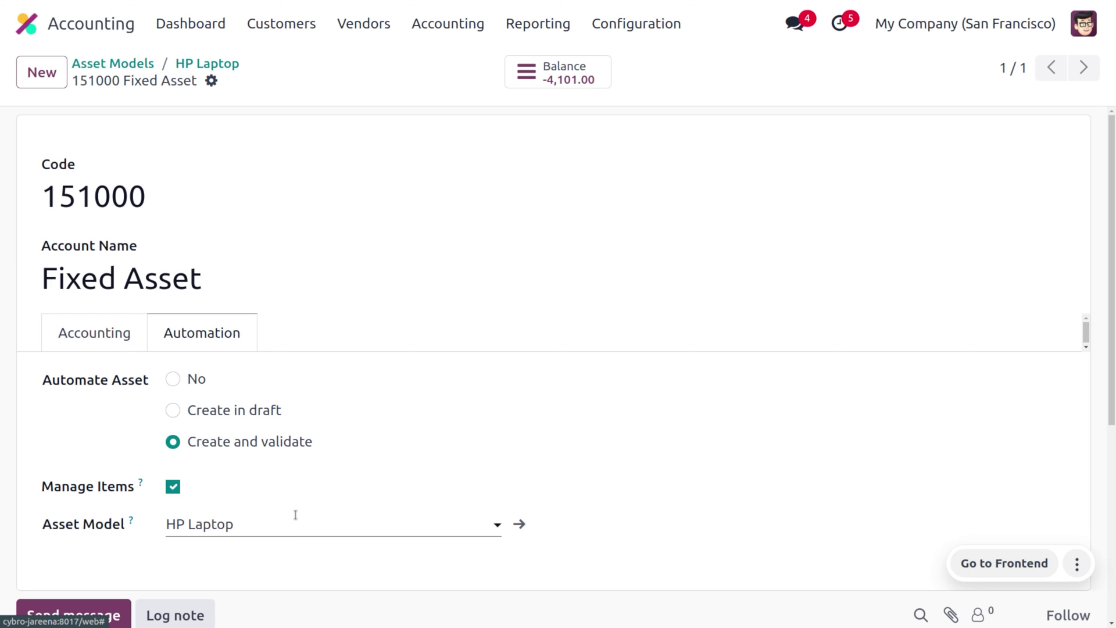
{"action": "left_click", "coordinate": [174, 411]}
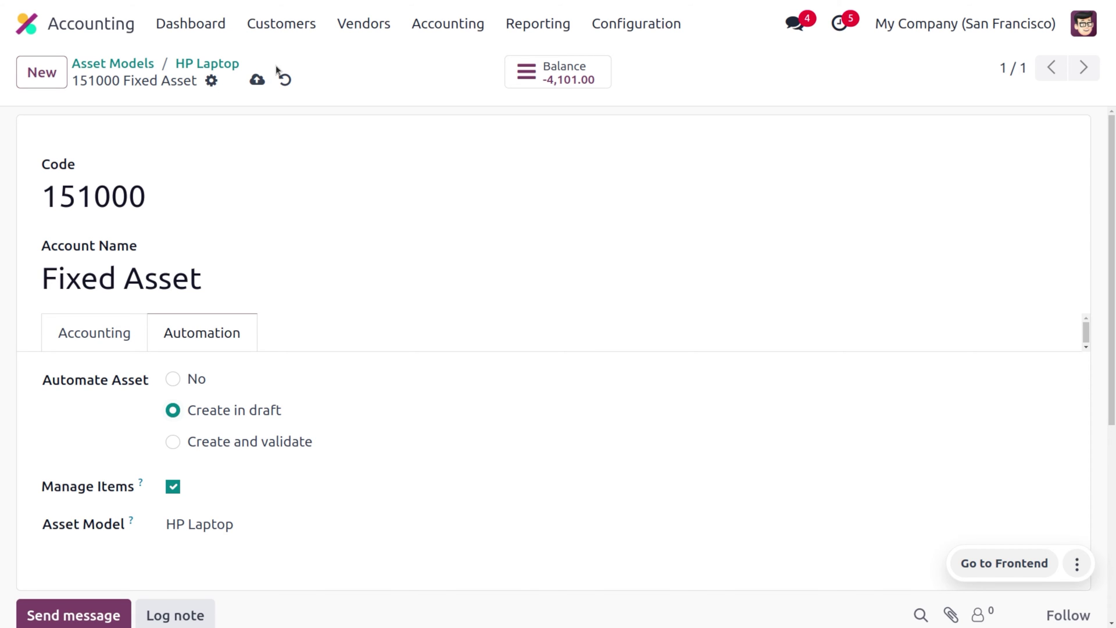
{"action": "left_click", "coordinate": [256, 80]}
- Pass through the Assets list, then go to Vendors > Bills
{"action": "left_click", "coordinate": [345, 40]}
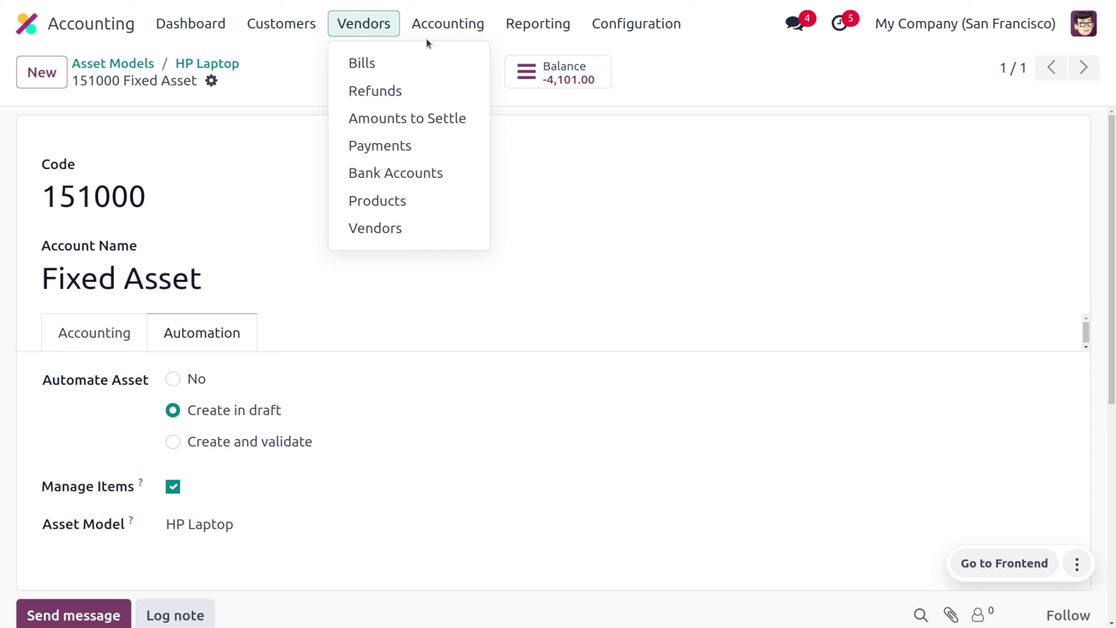
{"action": "left_click", "coordinate": [445, 33]}
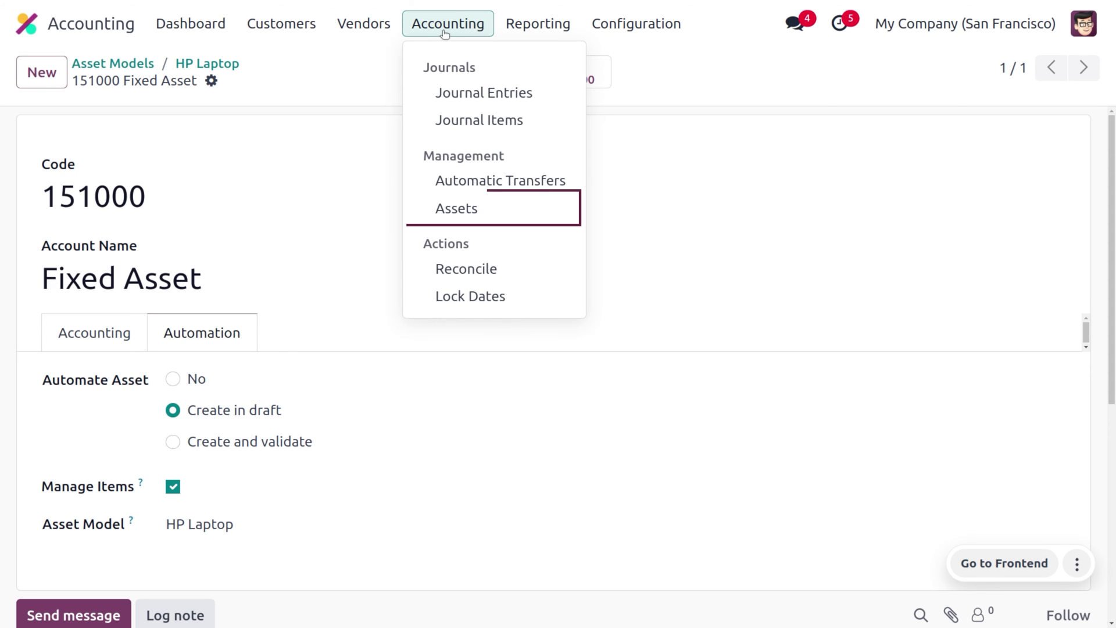
{"action": "left_click", "coordinate": [486, 203]}
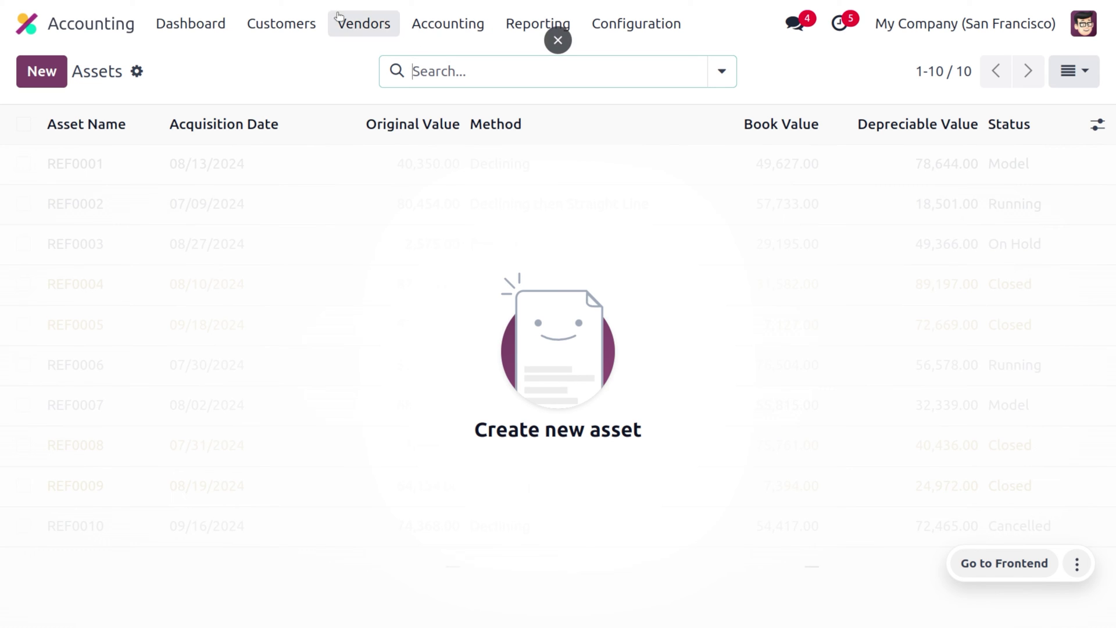
{"action": "left_click", "coordinate": [362, 32]}
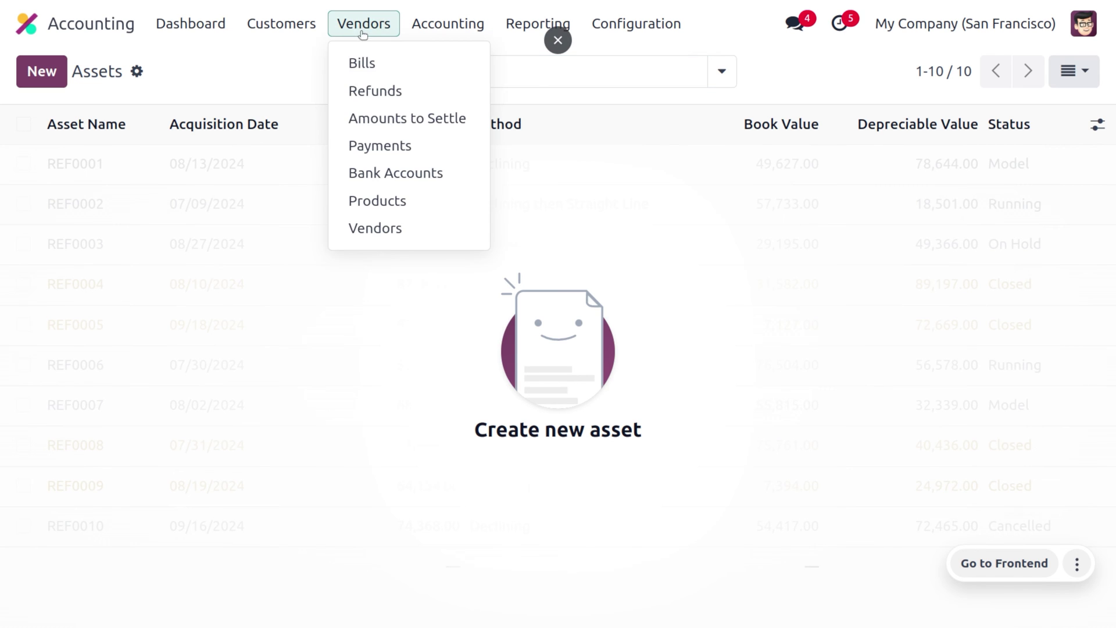
{"action": "left_click", "coordinate": [393, 75]}
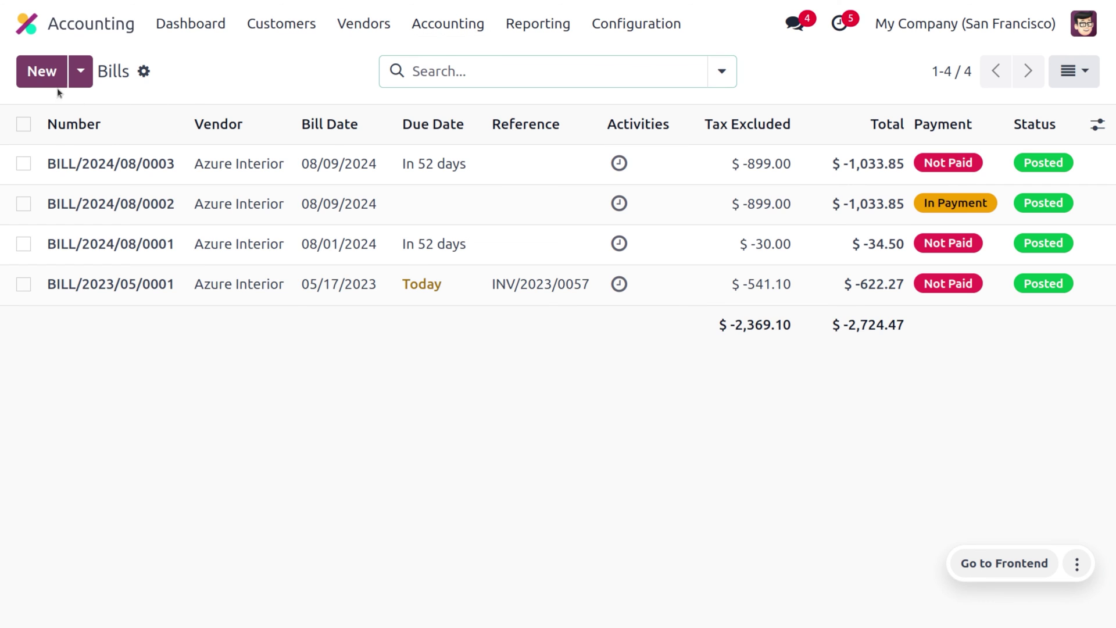
- Start a new vendor bill from Deco Addict dated August 1, 2024
{"action": "left_click", "coordinate": [40, 78]}
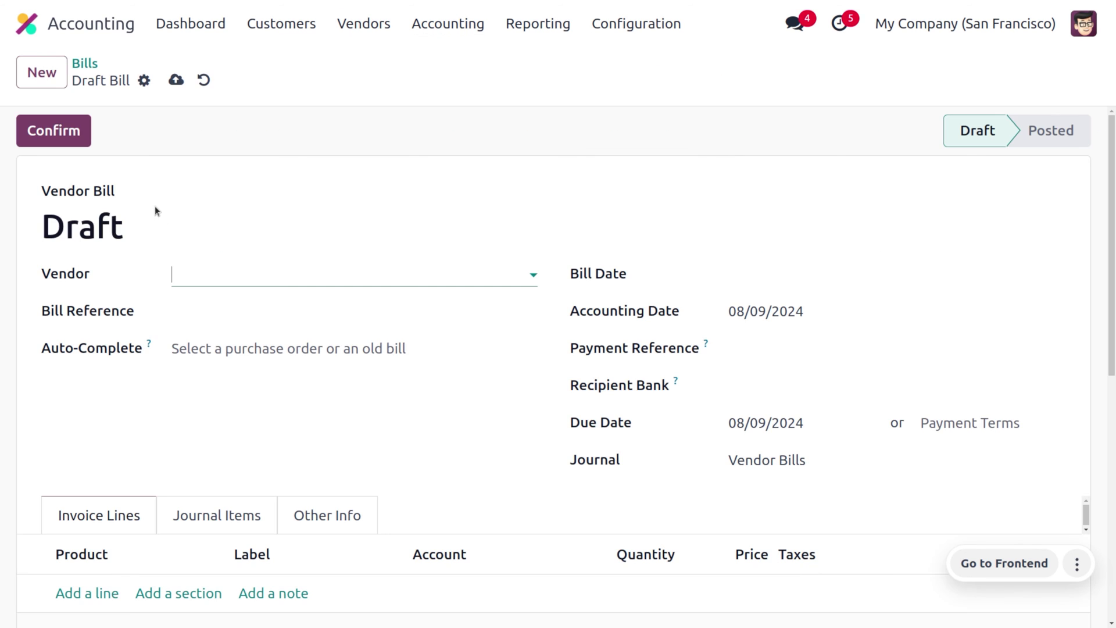
{"action": "left_click", "coordinate": [191, 275]}
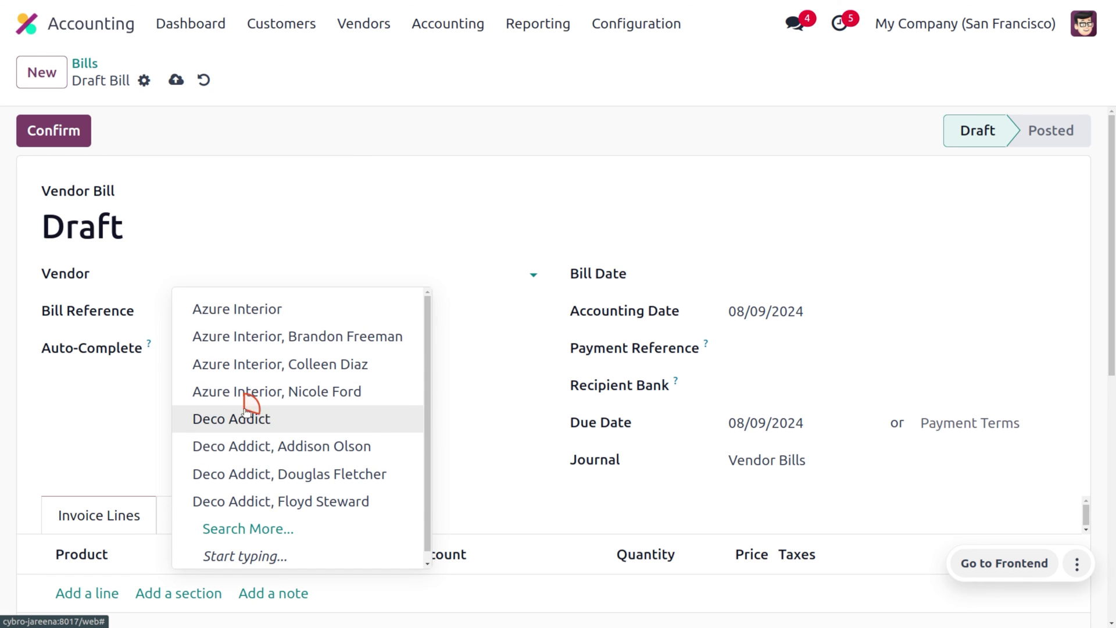
{"action": "left_click", "coordinate": [243, 415]}
{"action": "left_click", "coordinate": [783, 285]}
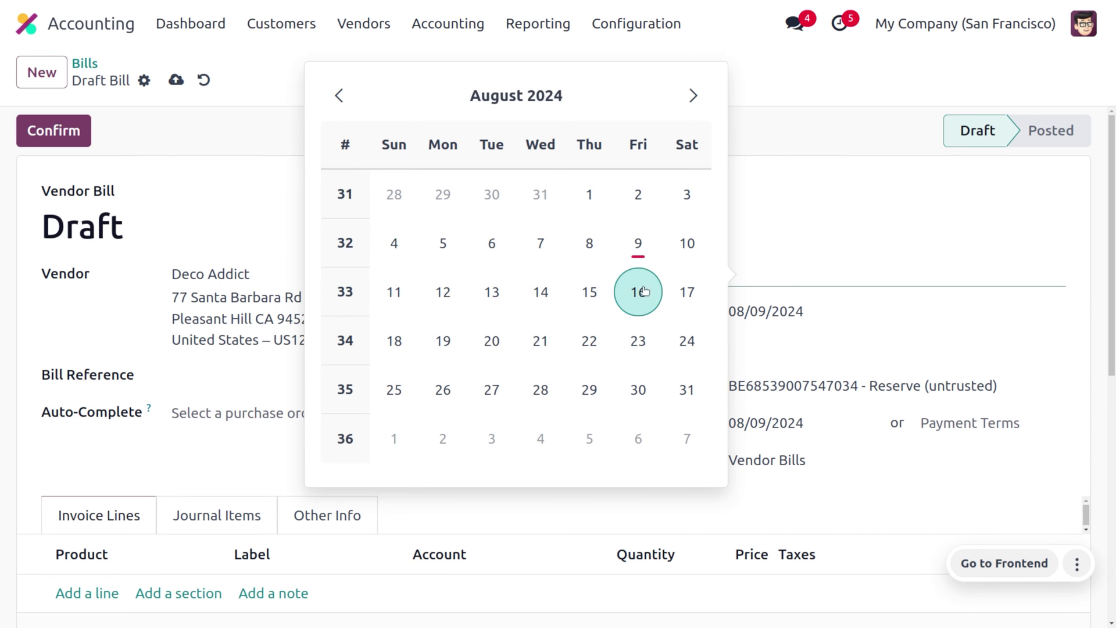
{"action": "left_click", "coordinate": [629, 254]}
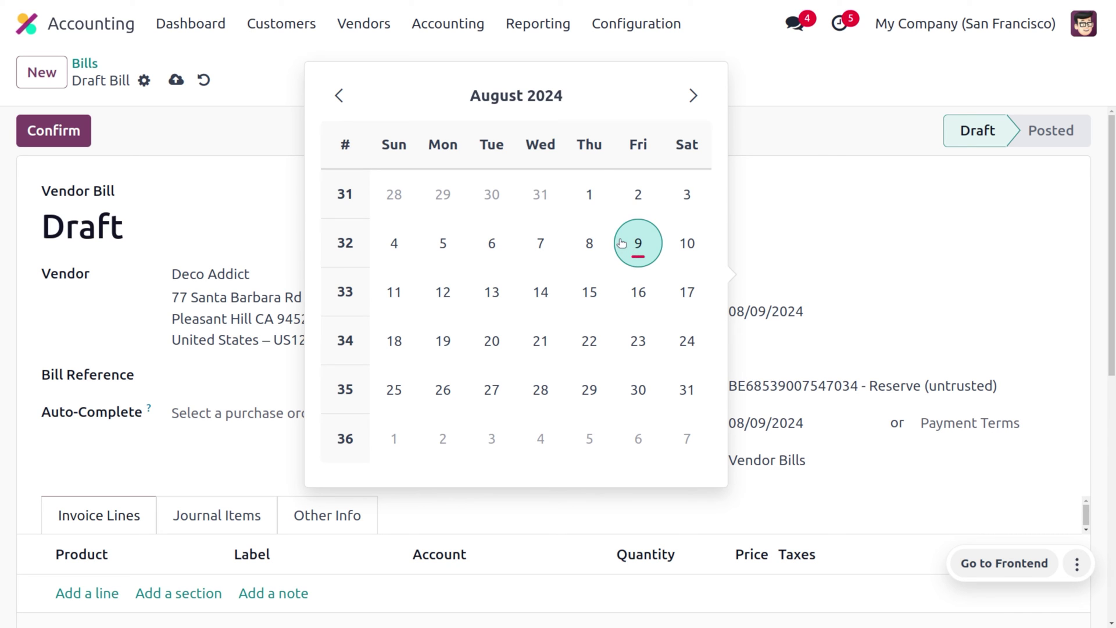
{"action": "left_click", "coordinate": [589, 197]}
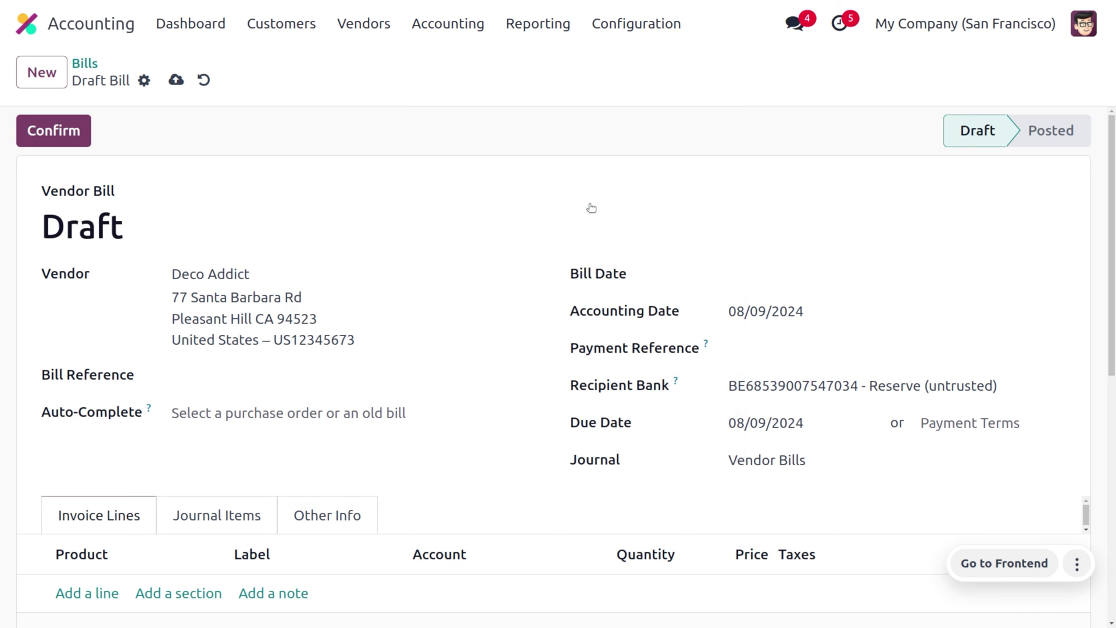
- Add an [HP_LP] Laptop line booked to 151000 Fixed Asset, then save and post the bill
{"action": "left_click", "coordinate": [84, 593]}
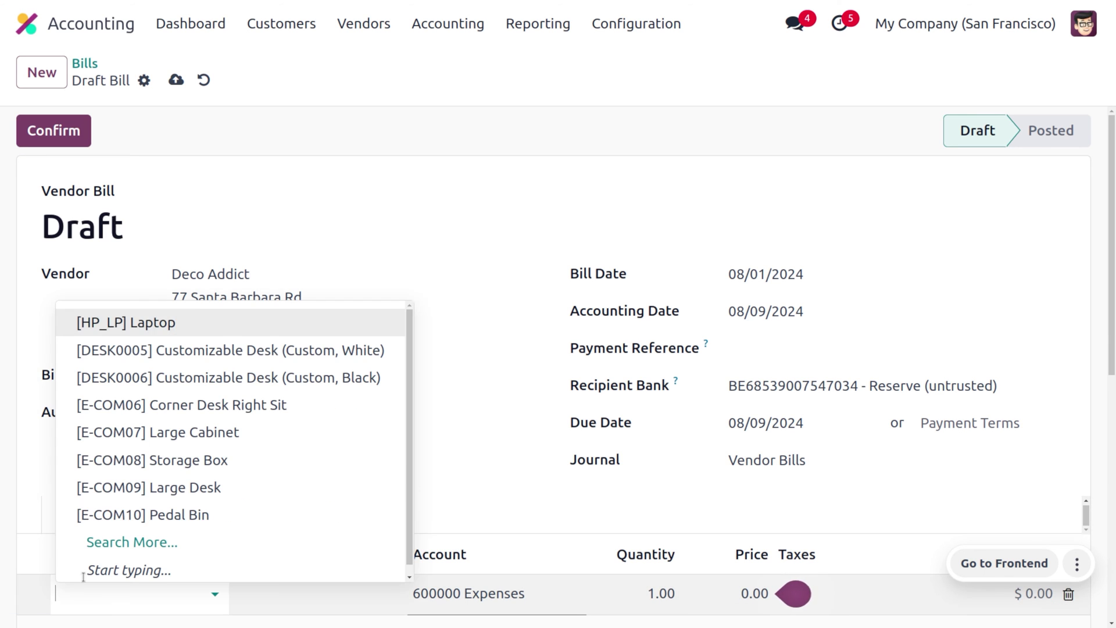
{"action": "left_click", "coordinate": [165, 320]}
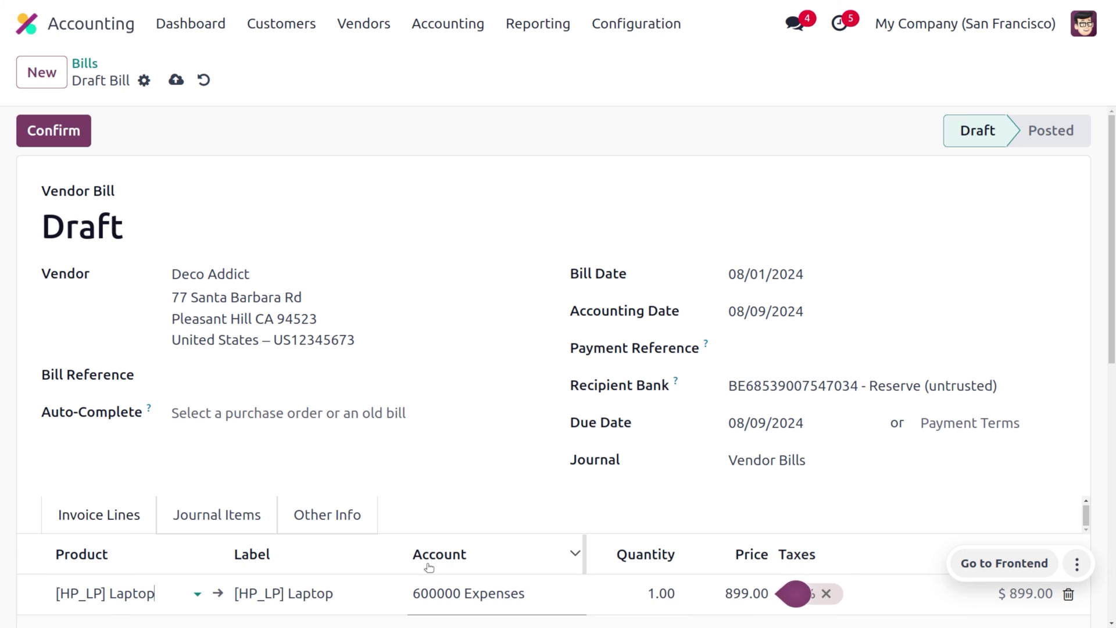
{"action": "left_click", "coordinate": [541, 593]}
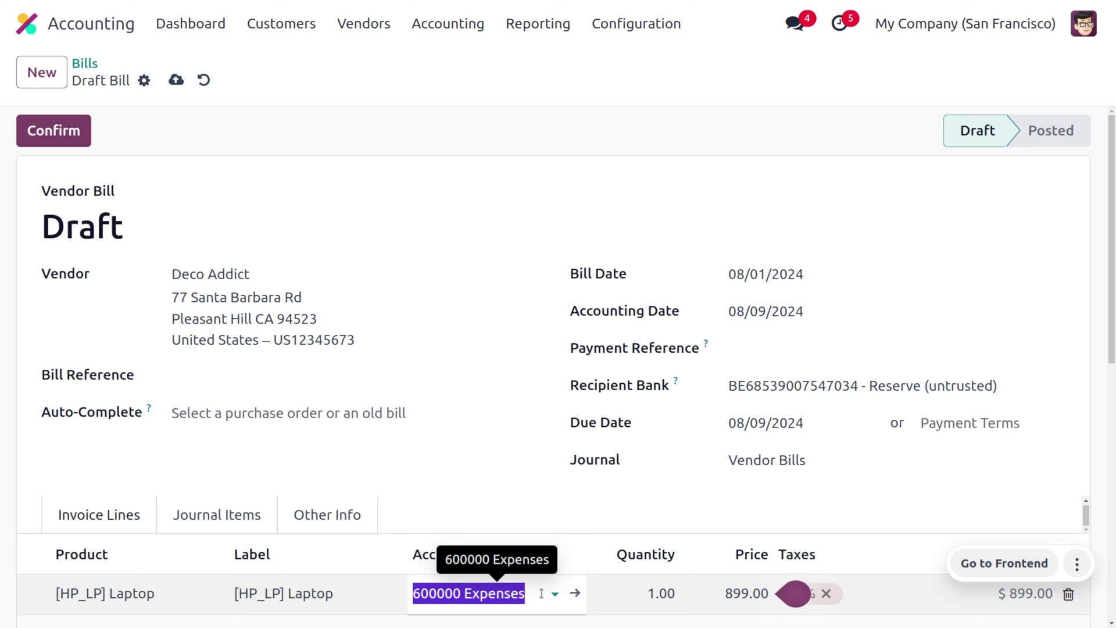
{"action": "key", "text": "BackSpace"}
{"action": "type", "text": "fi"}
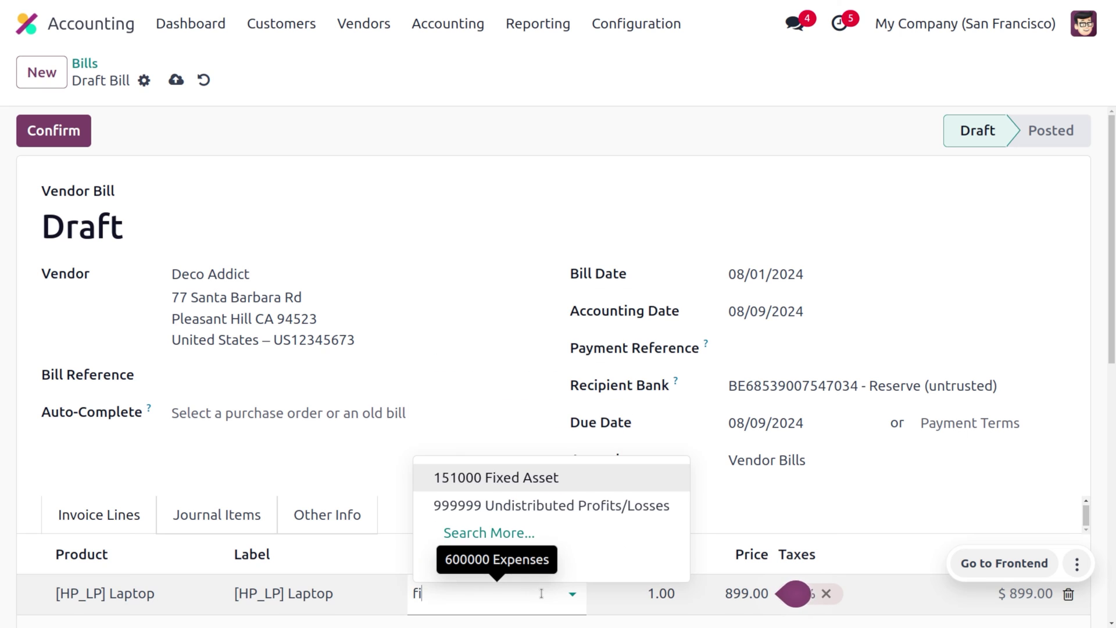
{"action": "key", "text": "Return"}
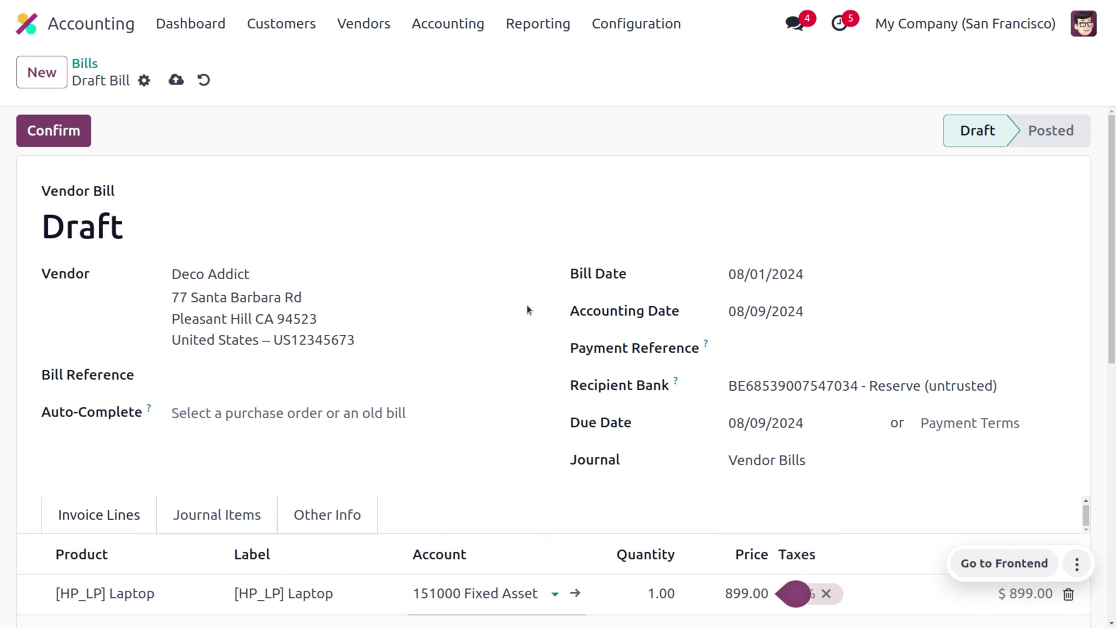
{"action": "left_click", "coordinate": [176, 80]}
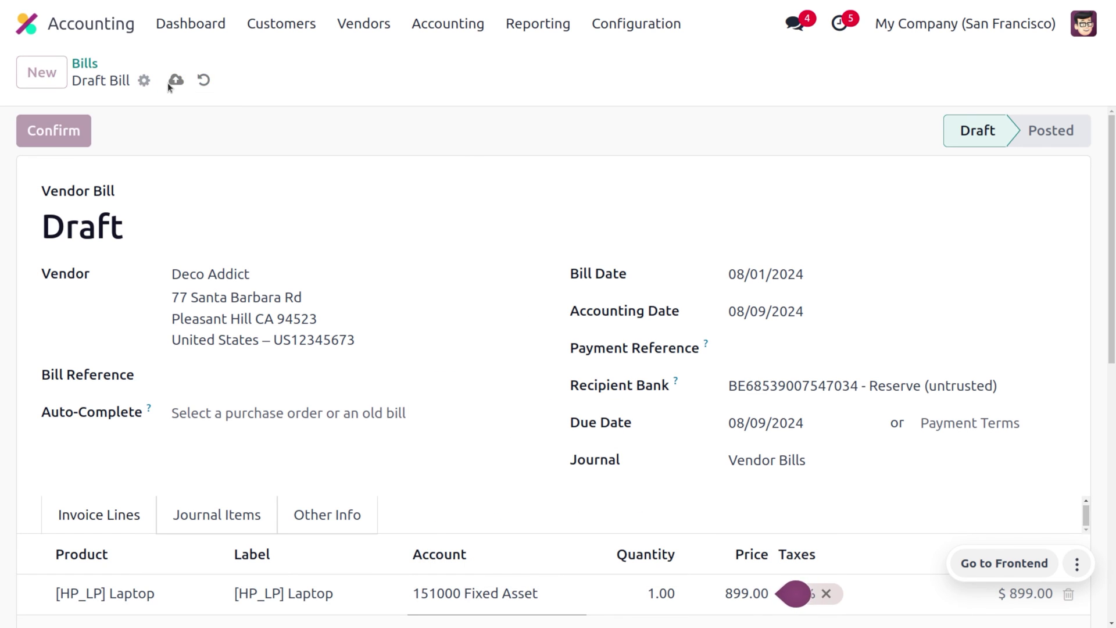
{"action": "left_click", "coordinate": [35, 142]}
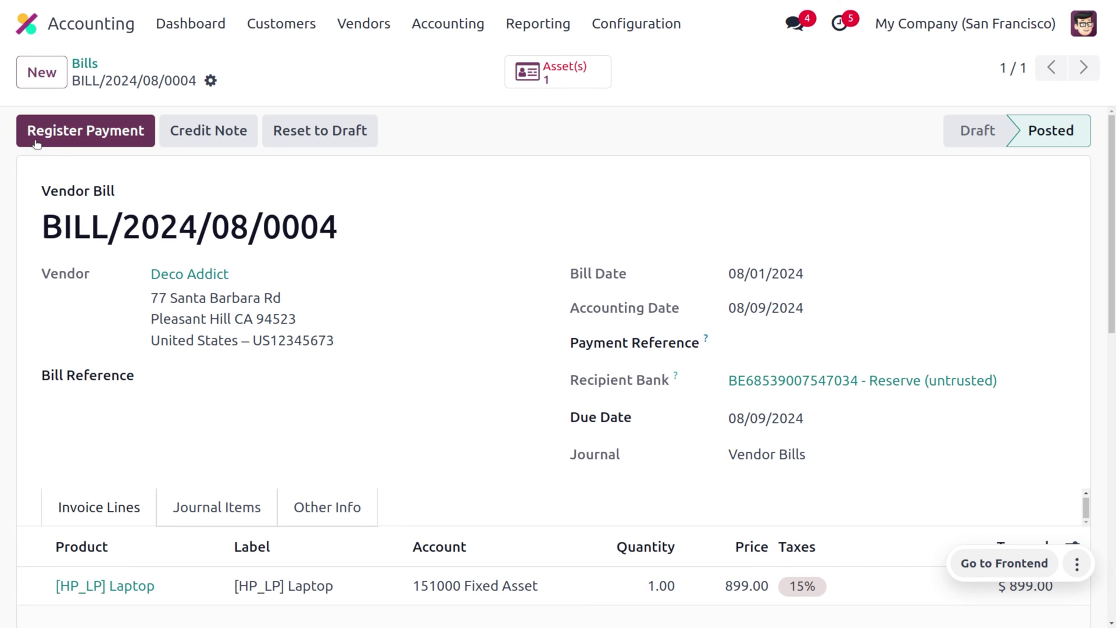
- Review the draft [HP_LP] Laptop asset from the bill and confirm it to Running
{"action": "left_click", "coordinate": [566, 84]}
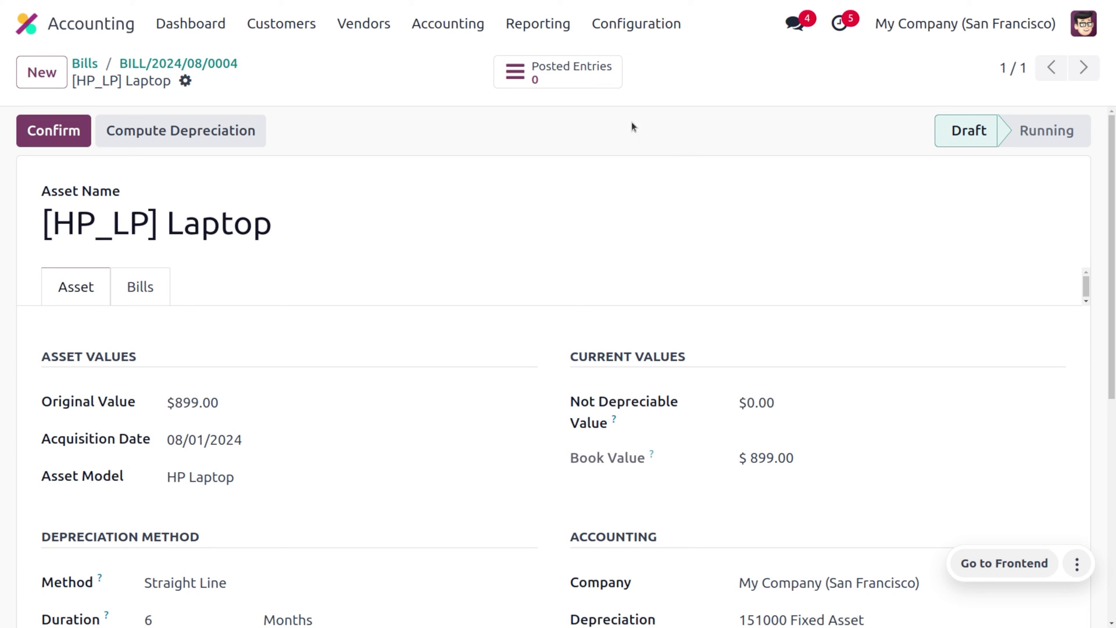
{"action": "scroll", "coordinate": [314, 624], "scroll_direction": "down", "scroll_amount": 4}
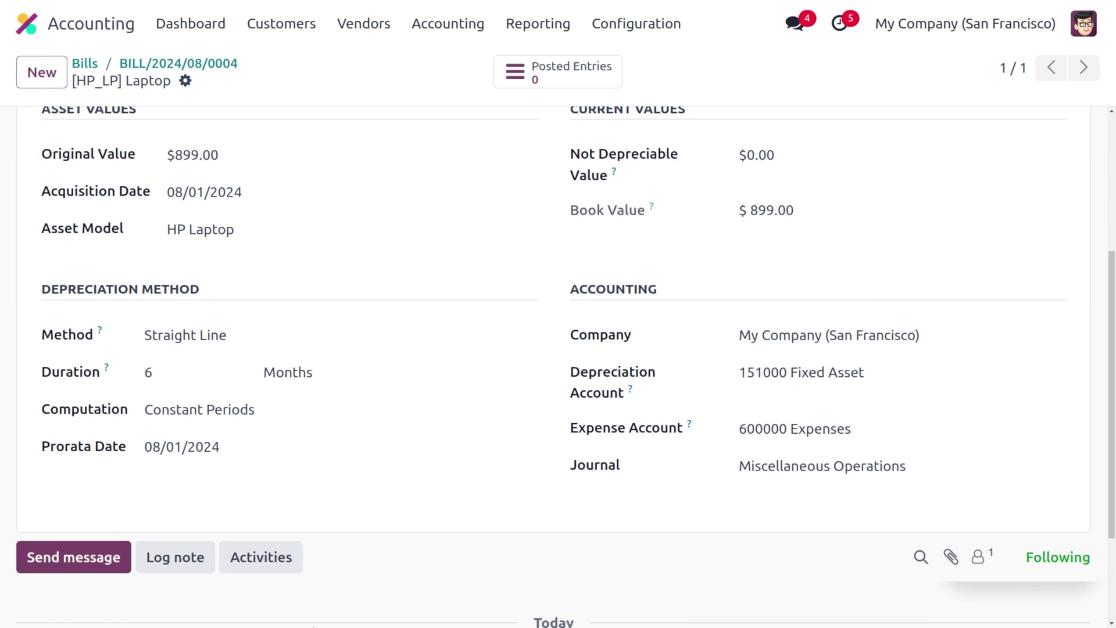
{"action": "scroll", "coordinate": [314, 626], "scroll_direction": "up", "scroll_amount": 4}
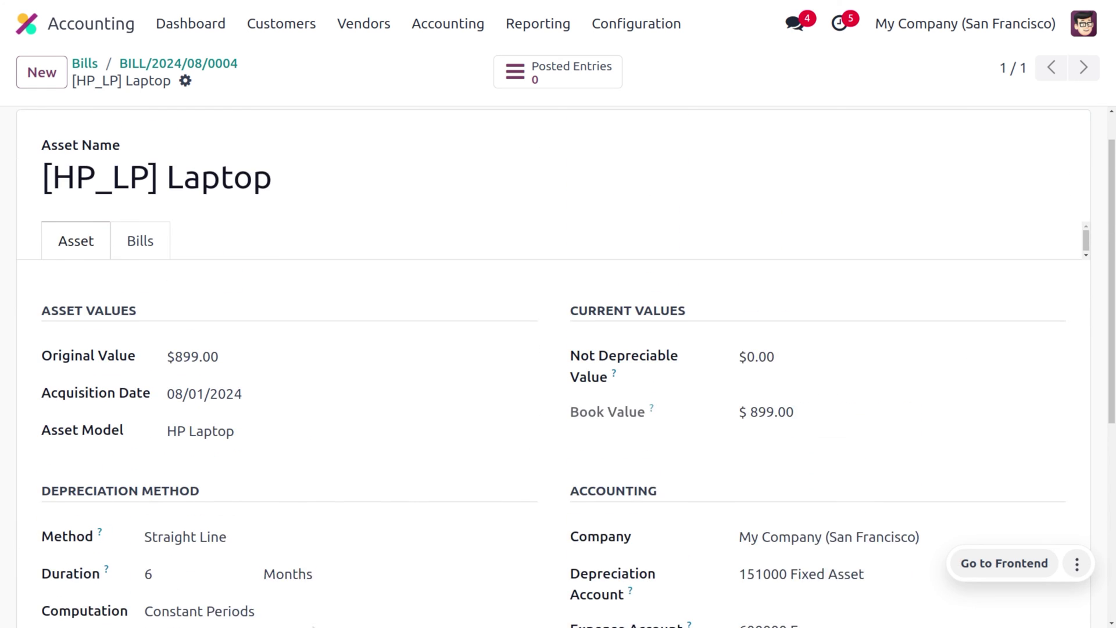
{"action": "scroll", "coordinate": [314, 626], "scroll_direction": "down", "scroll_amount": 5}
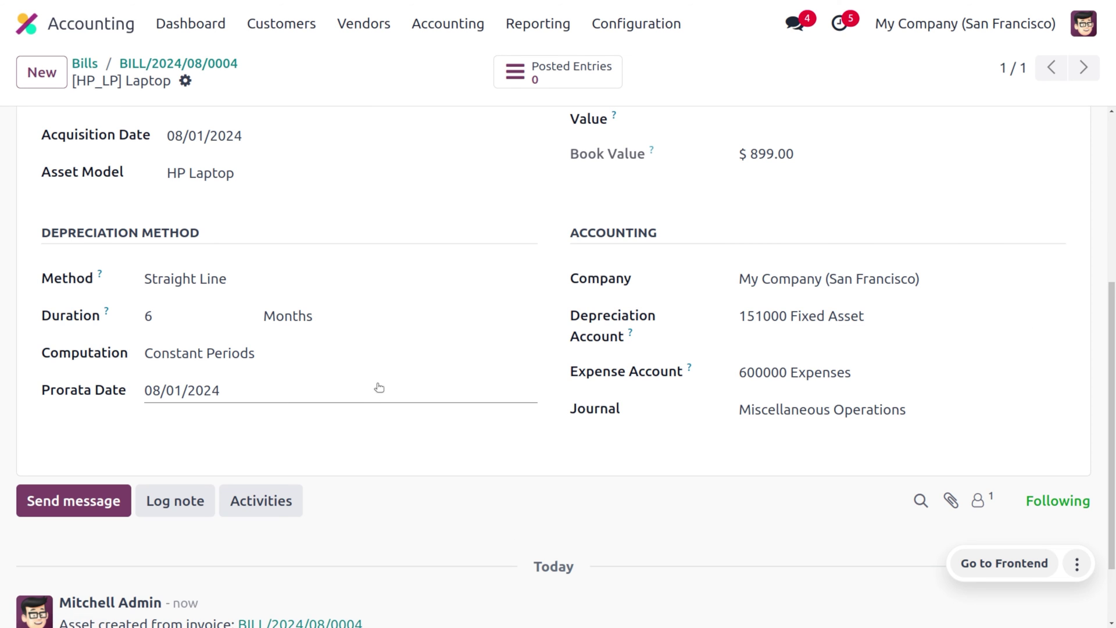
{"action": "scroll", "coordinate": [378, 384], "scroll_direction": "up", "scroll_amount": 5}
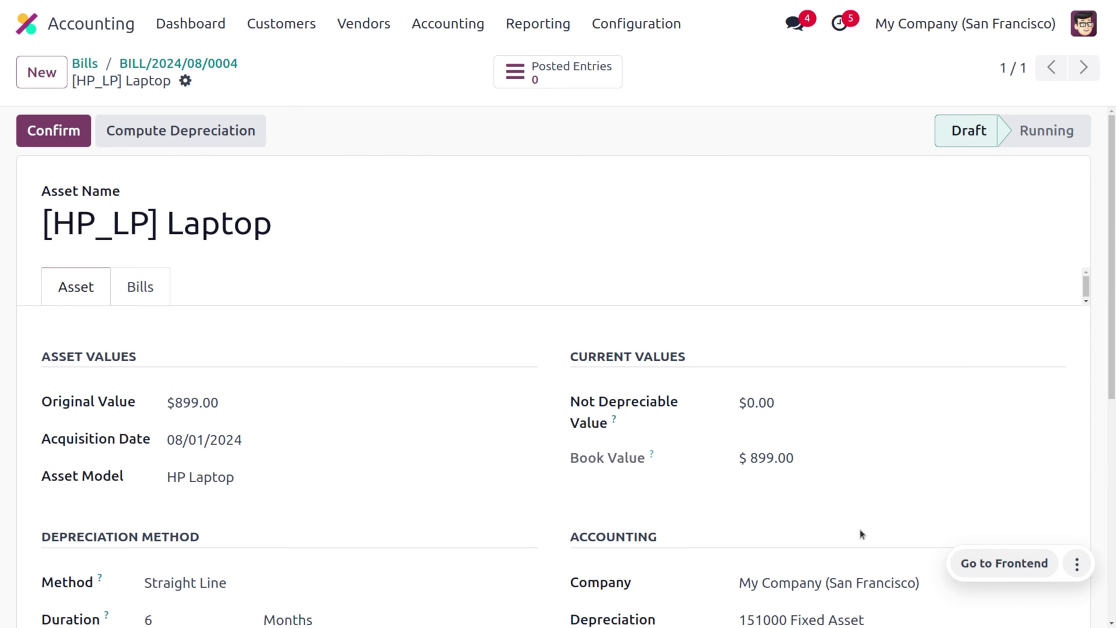
{"action": "scroll", "coordinate": [859, 529], "scroll_direction": "down", "scroll_amount": 5}
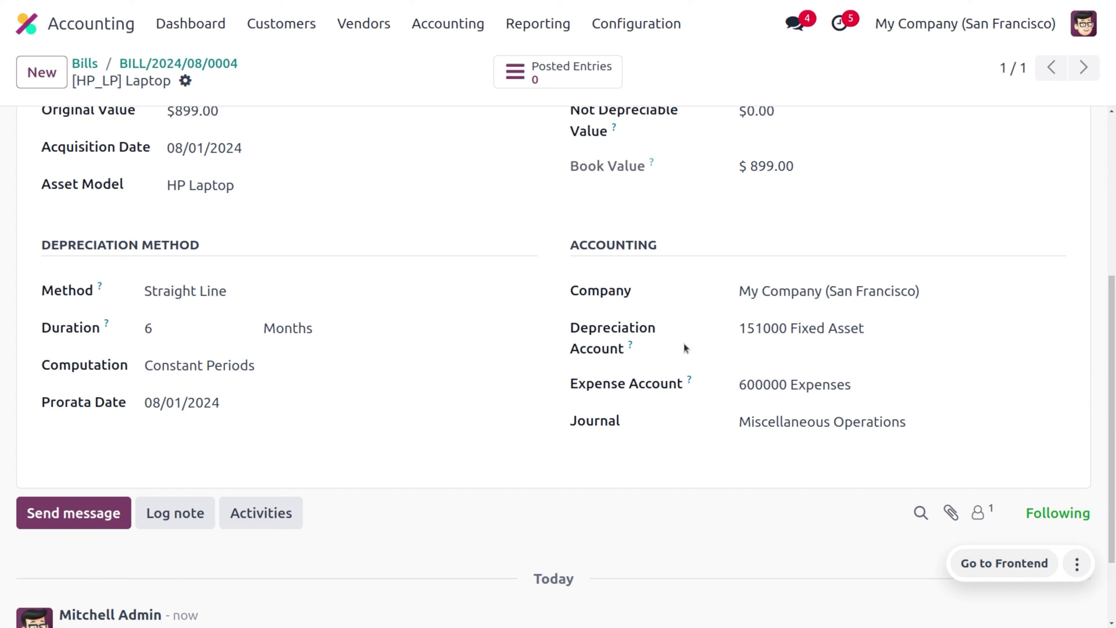
{"action": "scroll", "coordinate": [749, 341], "scroll_direction": "up", "scroll_amount": 5}
{"action": "left_click", "coordinate": [53, 128]}
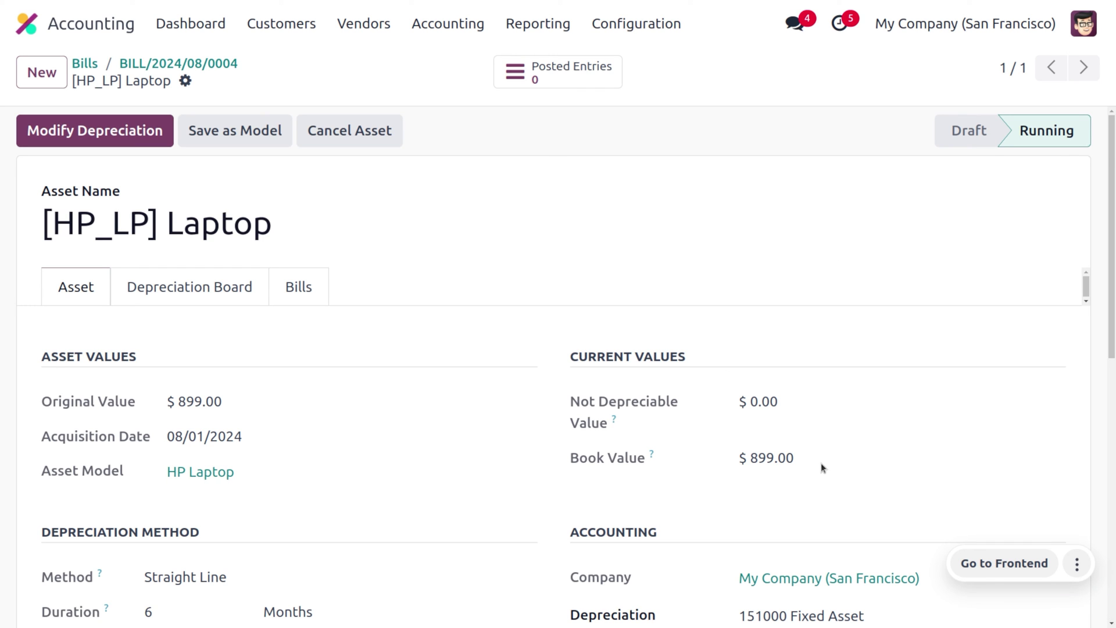
{"action": "scroll", "coordinate": [821, 465], "scroll_direction": "down", "scroll_amount": 3}
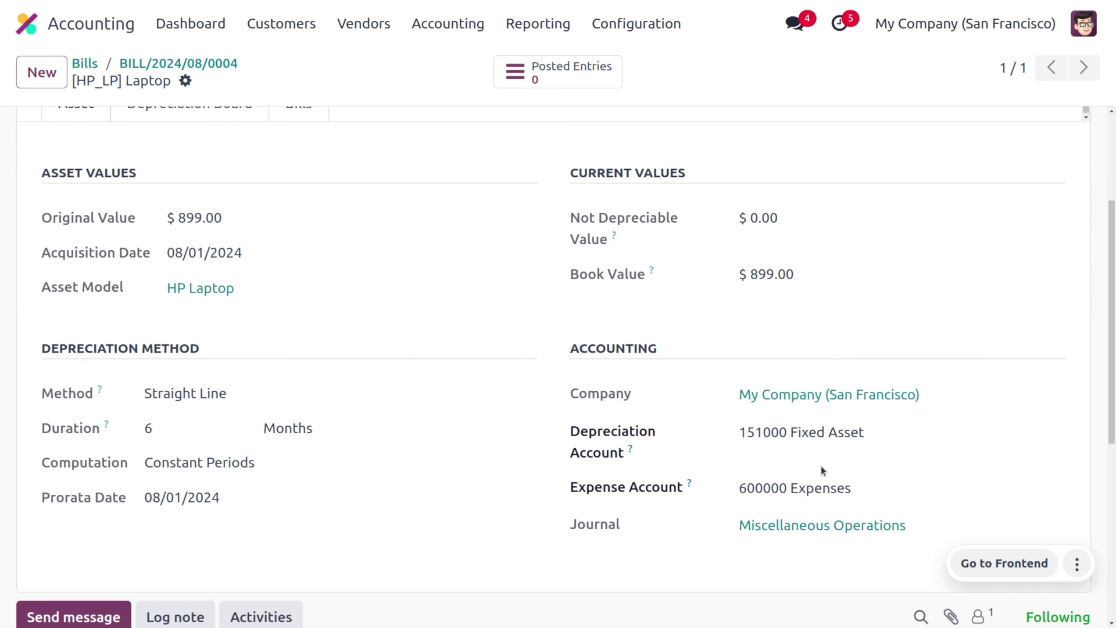
- Switch the 151000 Fixed Asset account's Automate Asset option to 'Create and validate' and save
{"action": "left_click", "coordinate": [1047, 431]}
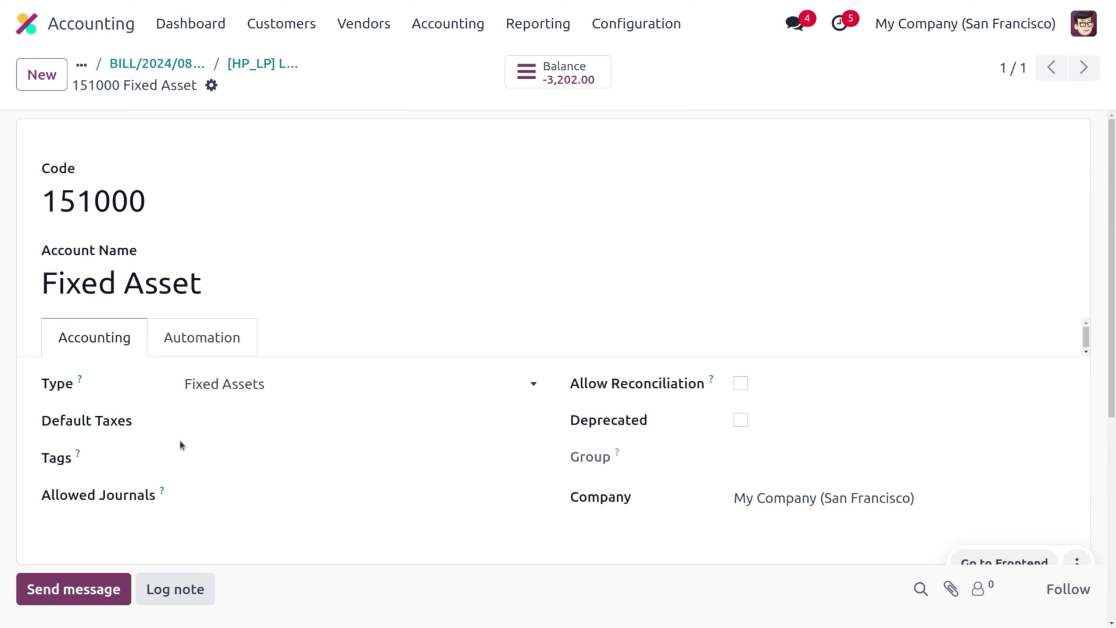
{"action": "left_click", "coordinate": [216, 332]}
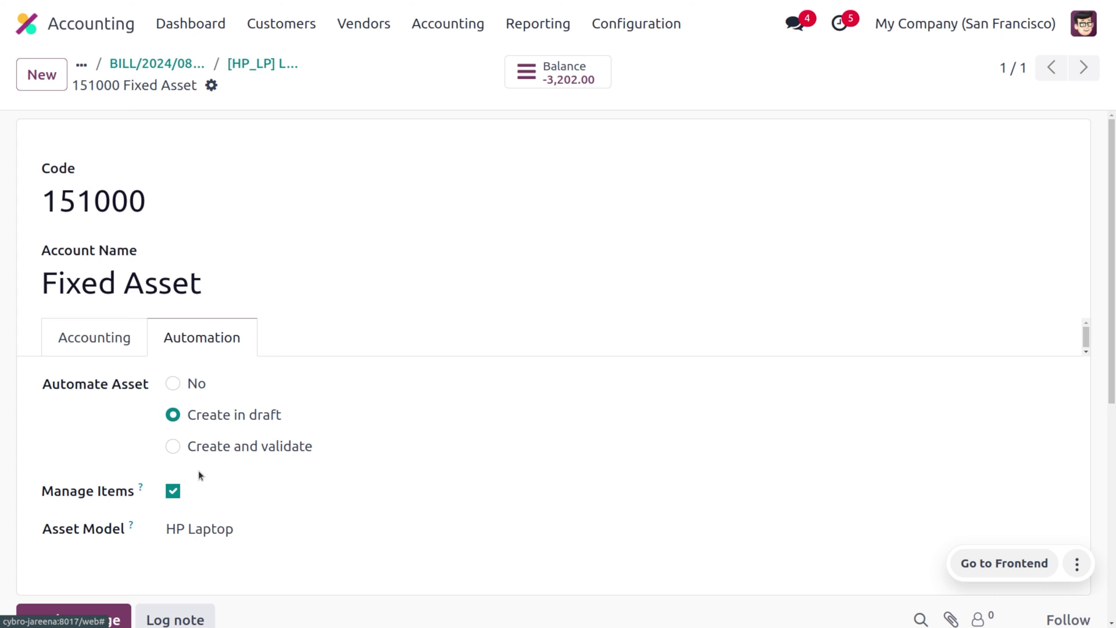
{"action": "left_click", "coordinate": [174, 448]}
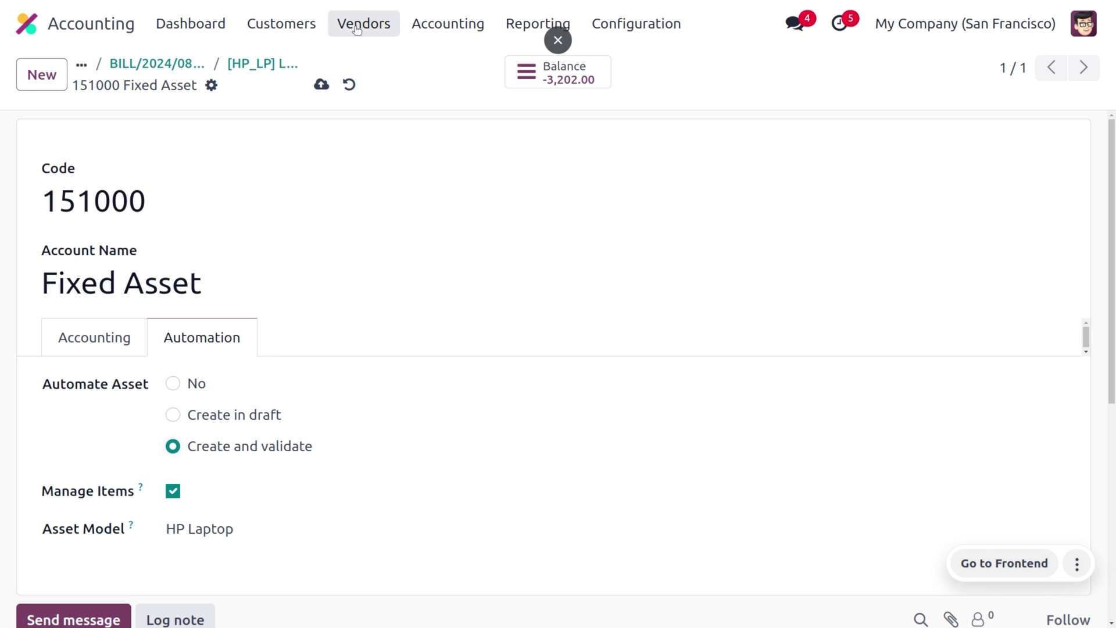
{"action": "left_click", "coordinate": [320, 86]}
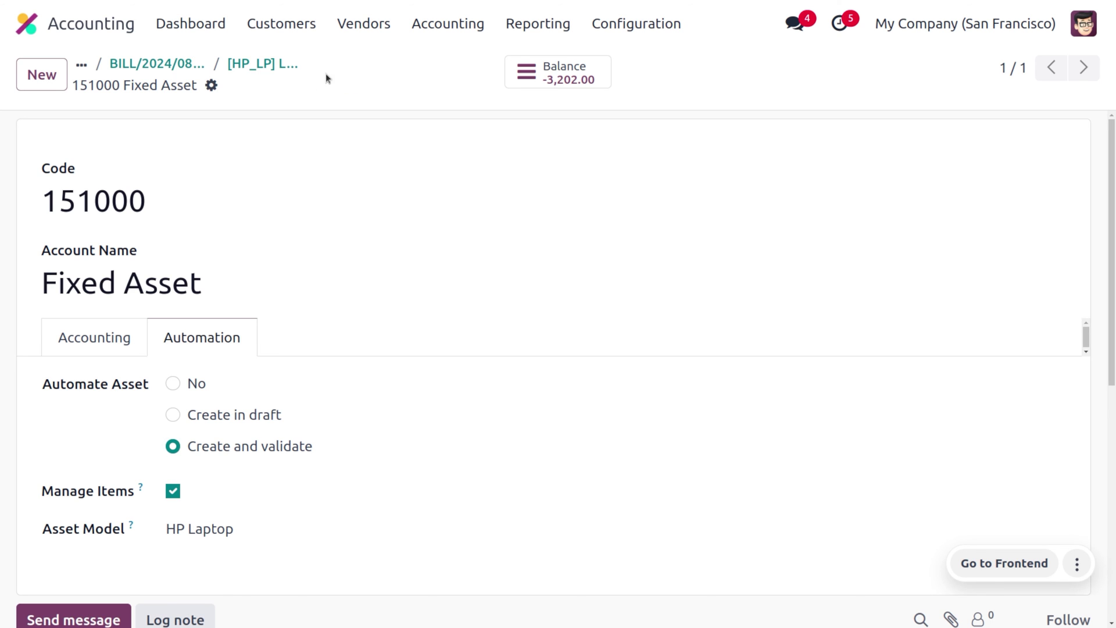
- Create a new Deco Addict bill dated 07/01/2024 with one blank line
{"action": "left_click", "coordinate": [366, 22]}
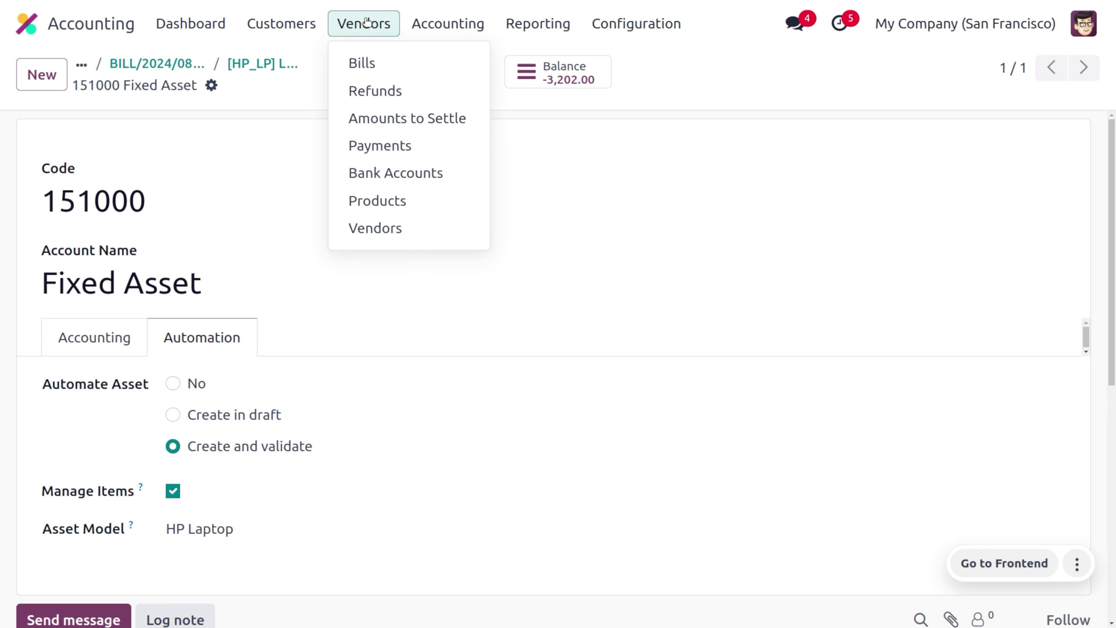
{"action": "left_click", "coordinate": [382, 61]}
{"action": "left_click", "coordinate": [42, 71]}
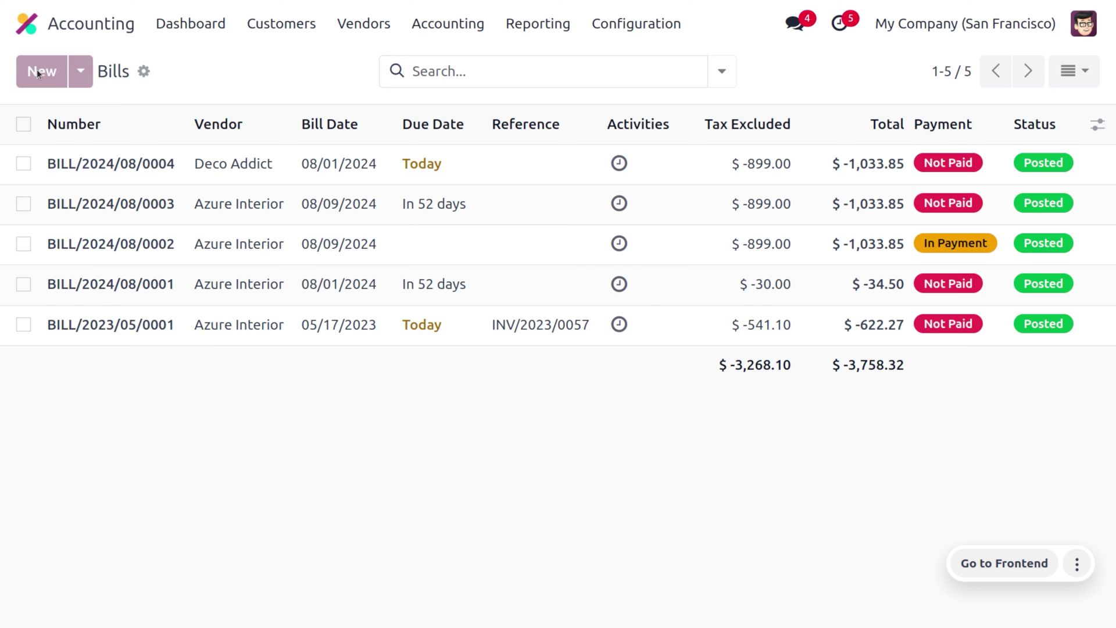
{"action": "left_click", "coordinate": [233, 284]}
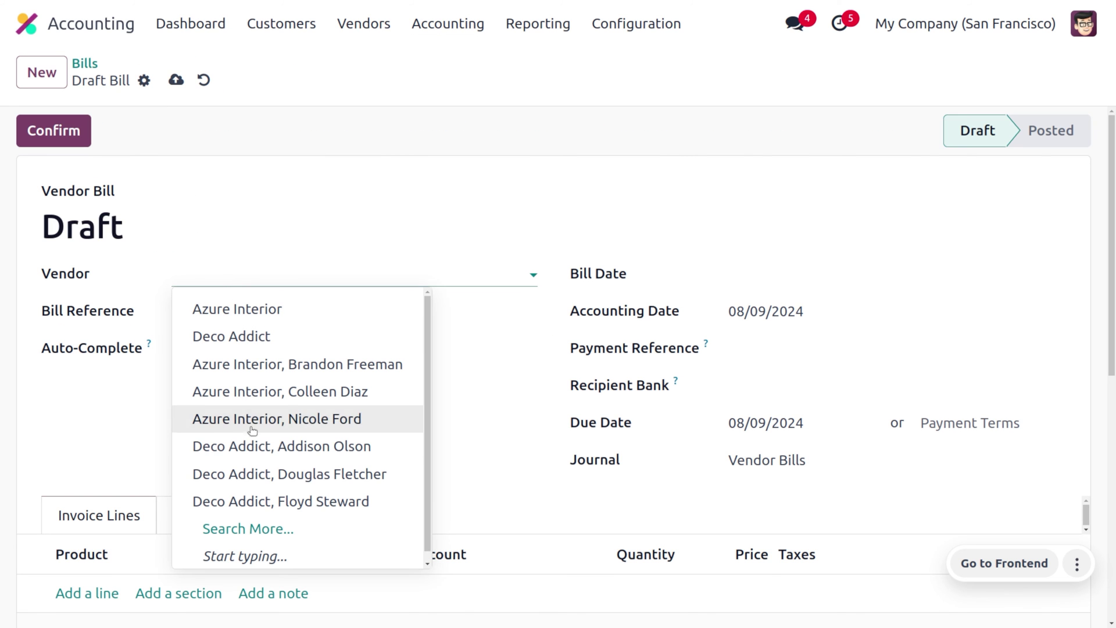
{"action": "left_click", "coordinate": [261, 457]}
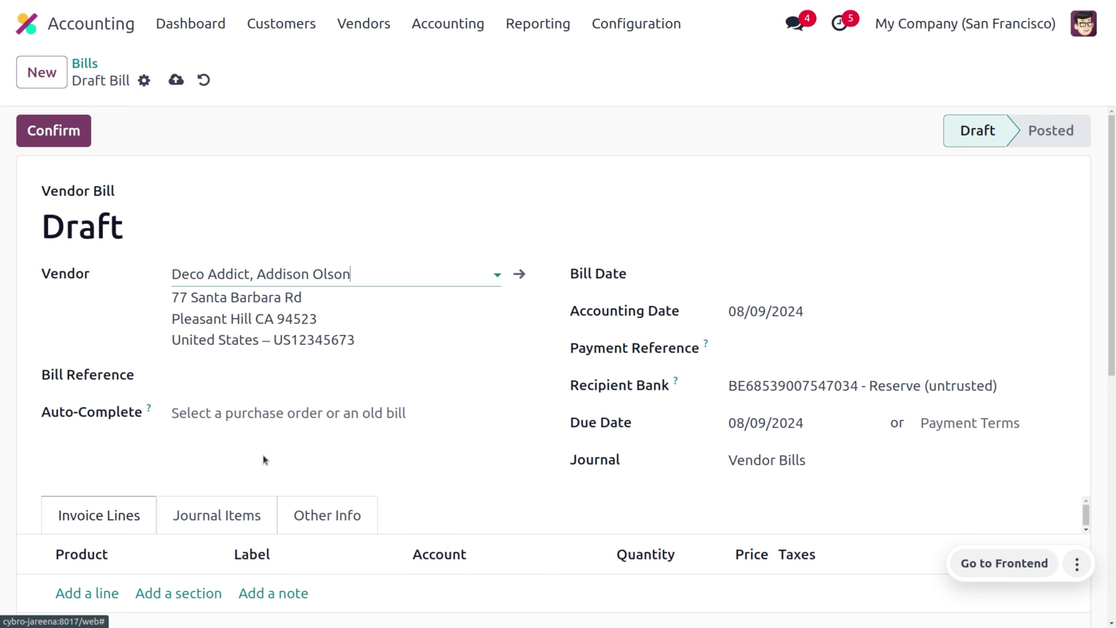
{"action": "left_click", "coordinate": [763, 278]}
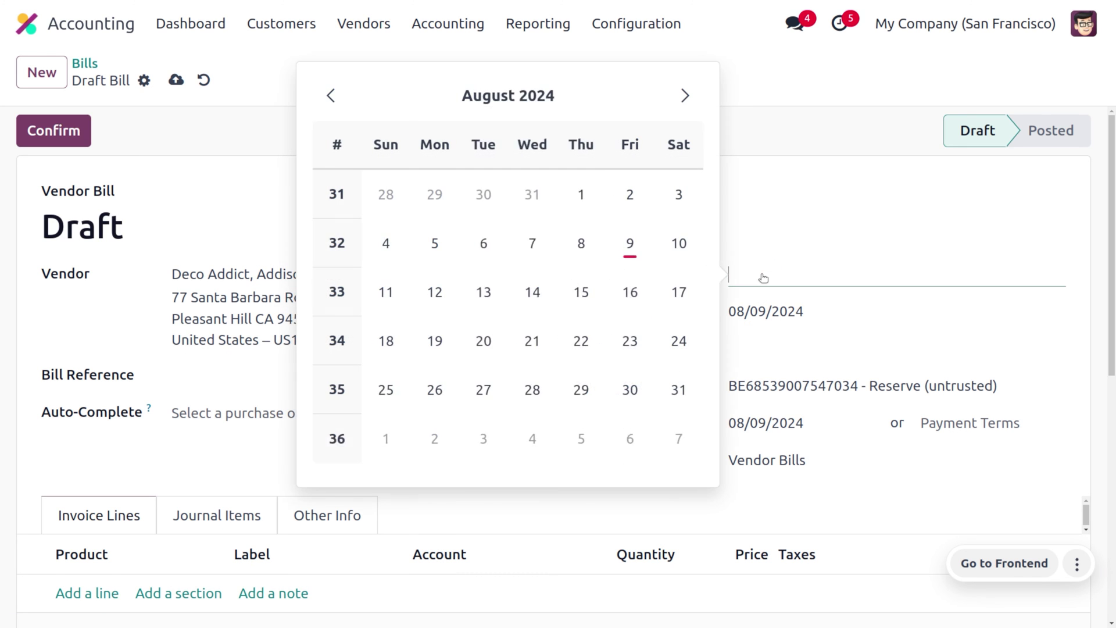
{"action": "left_click", "coordinate": [332, 95]}
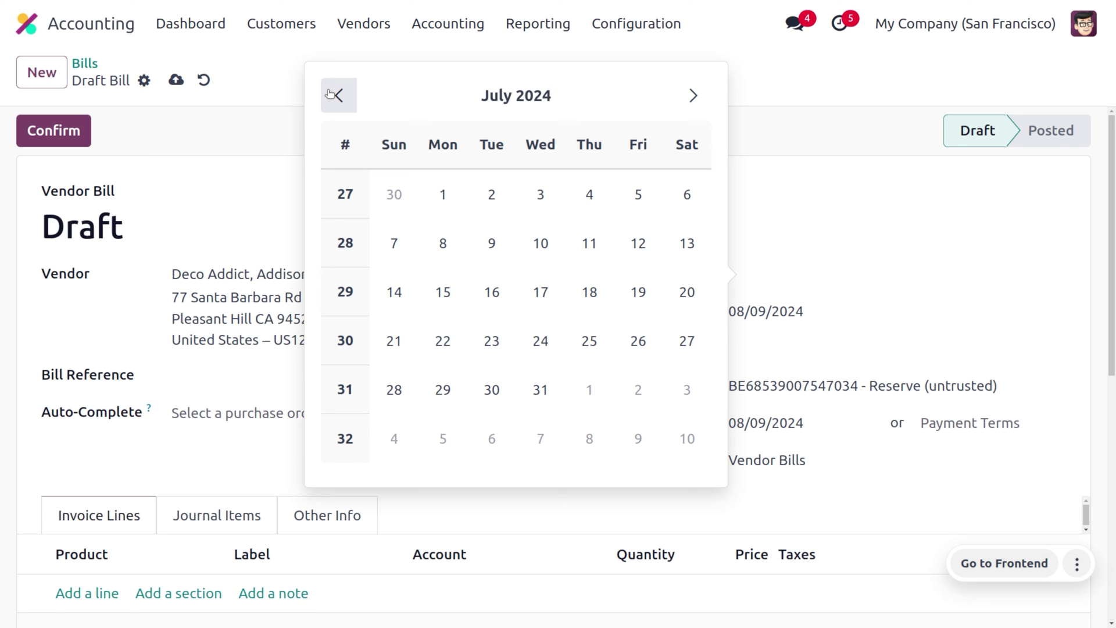
{"action": "left_click", "coordinate": [443, 194]}
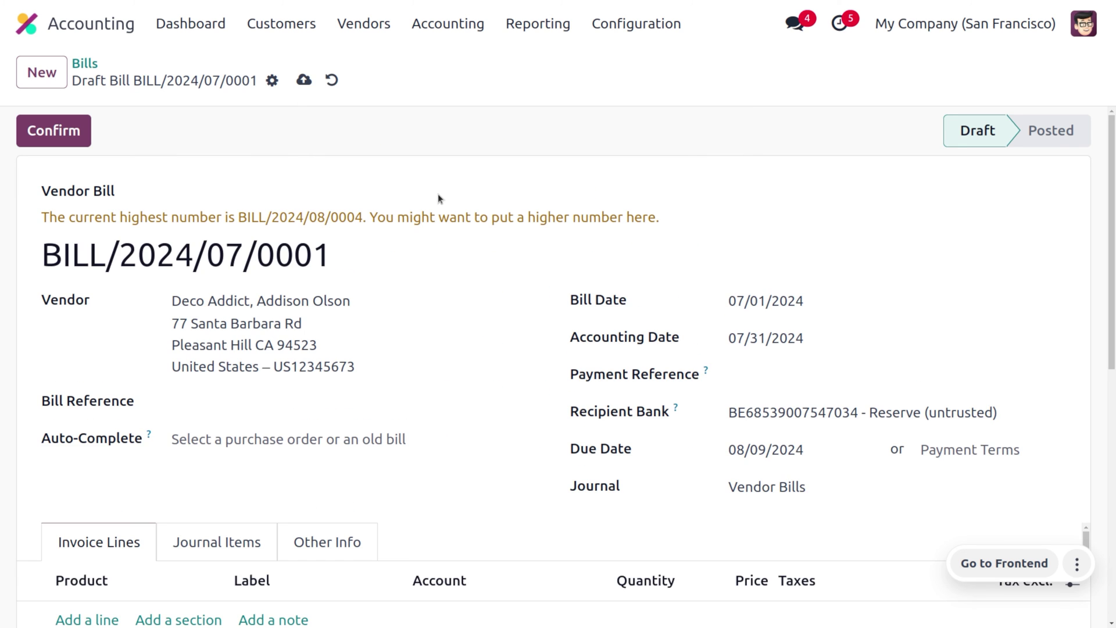
{"action": "scroll", "coordinate": [197, 395], "scroll_direction": "down", "scroll_amount": 2}
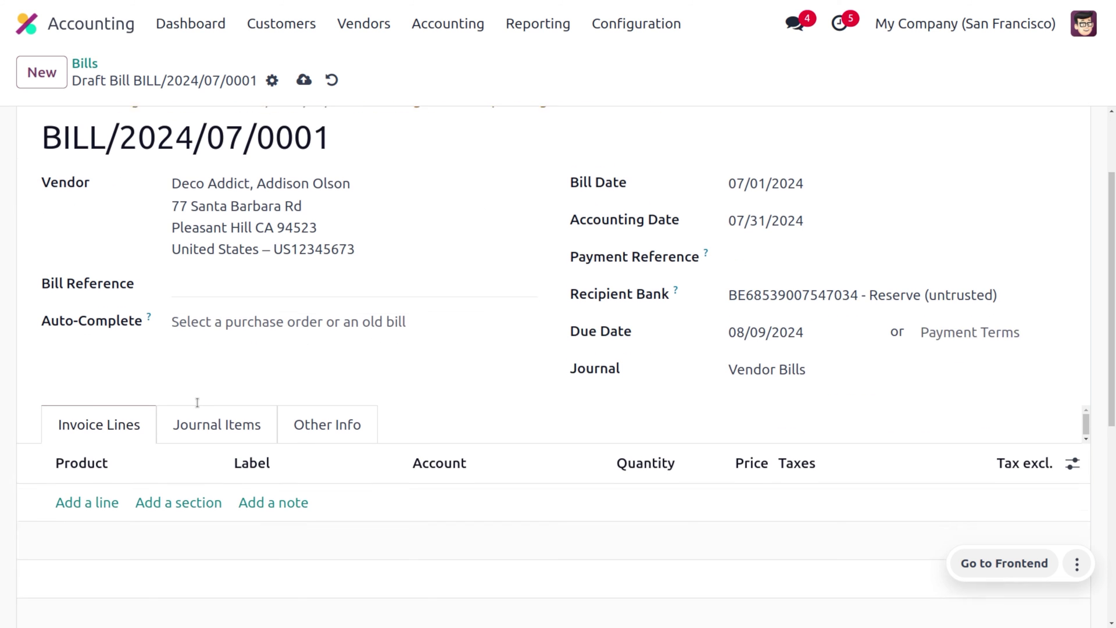
{"action": "left_click", "coordinate": [90, 499]}
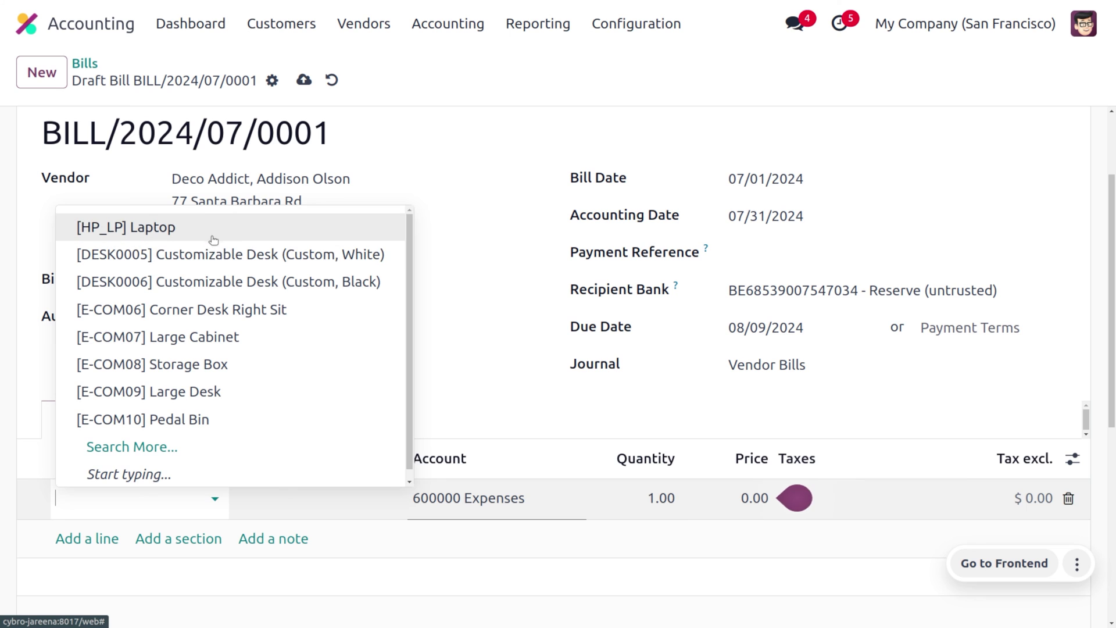
- Put [HP_LP] Laptop on the line and change its account to 151000 Fixed Asset
{"action": "left_click", "coordinate": [212, 231]}
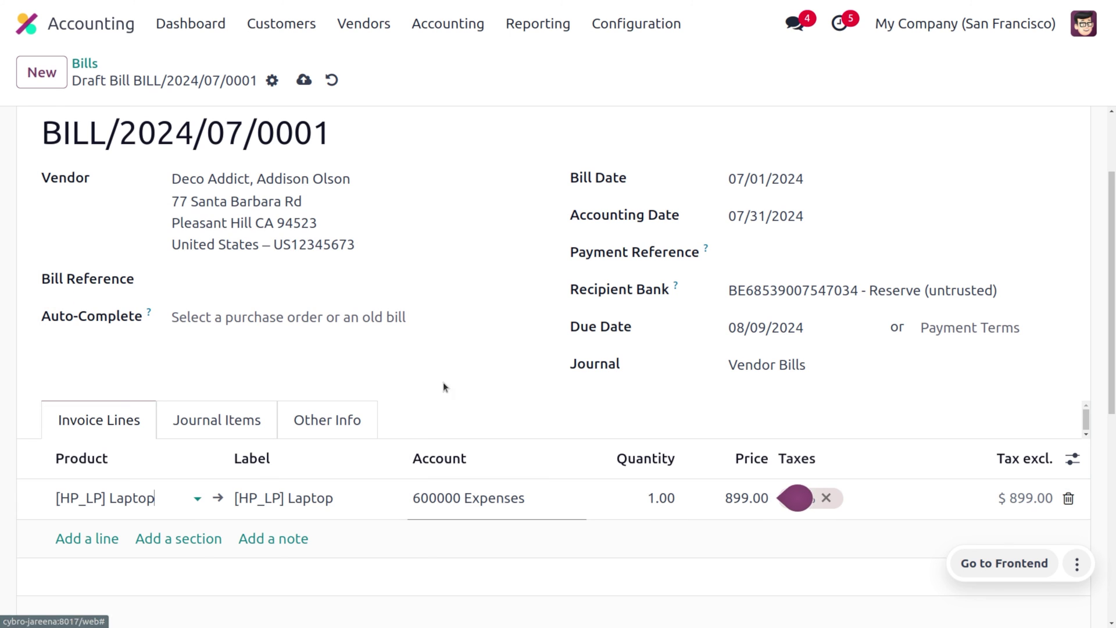
{"action": "left_click", "coordinate": [526, 501]}
{"action": "key", "text": "BackSpace"}
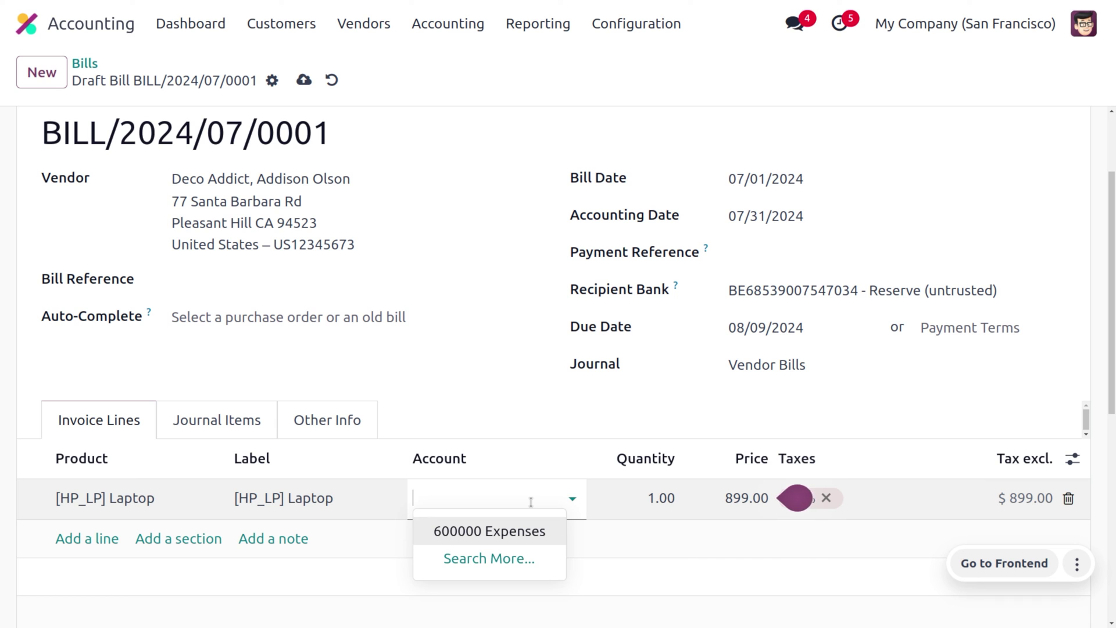
{"action": "type", "text": "fi"}
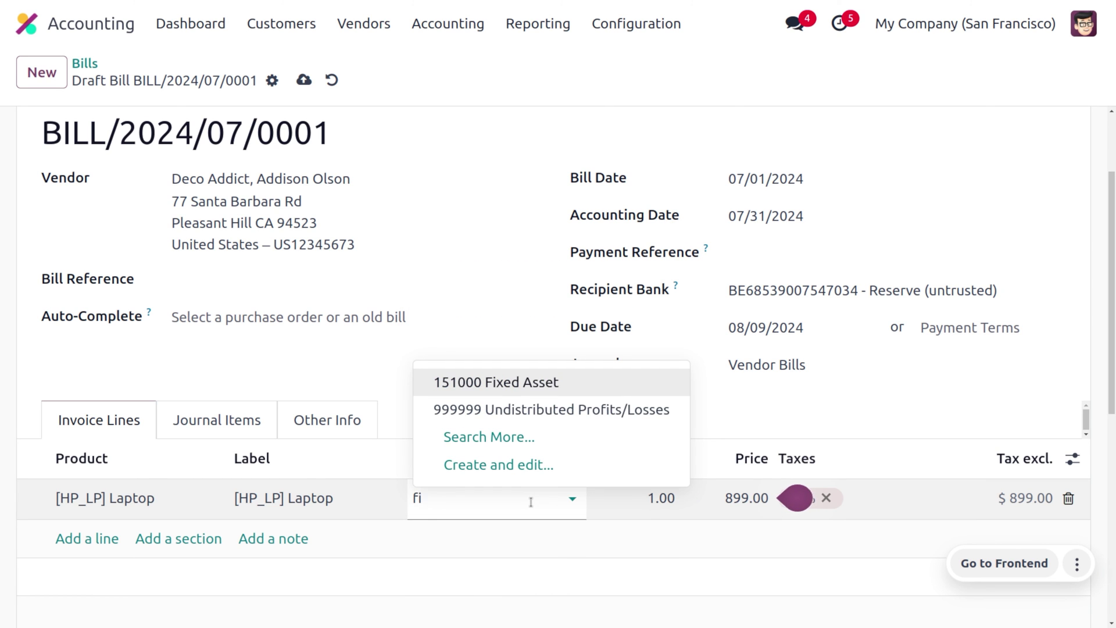
{"action": "key", "text": "Return"}
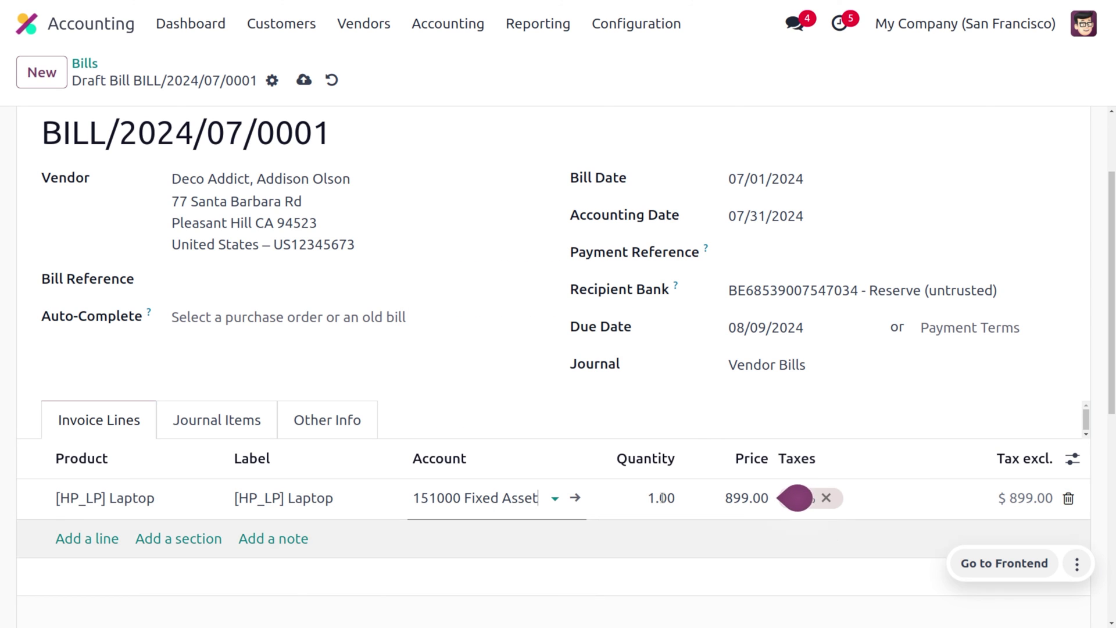
- Set the quantity to 5, then save and confirm the bill
{"action": "left_click", "coordinate": [662, 490]}
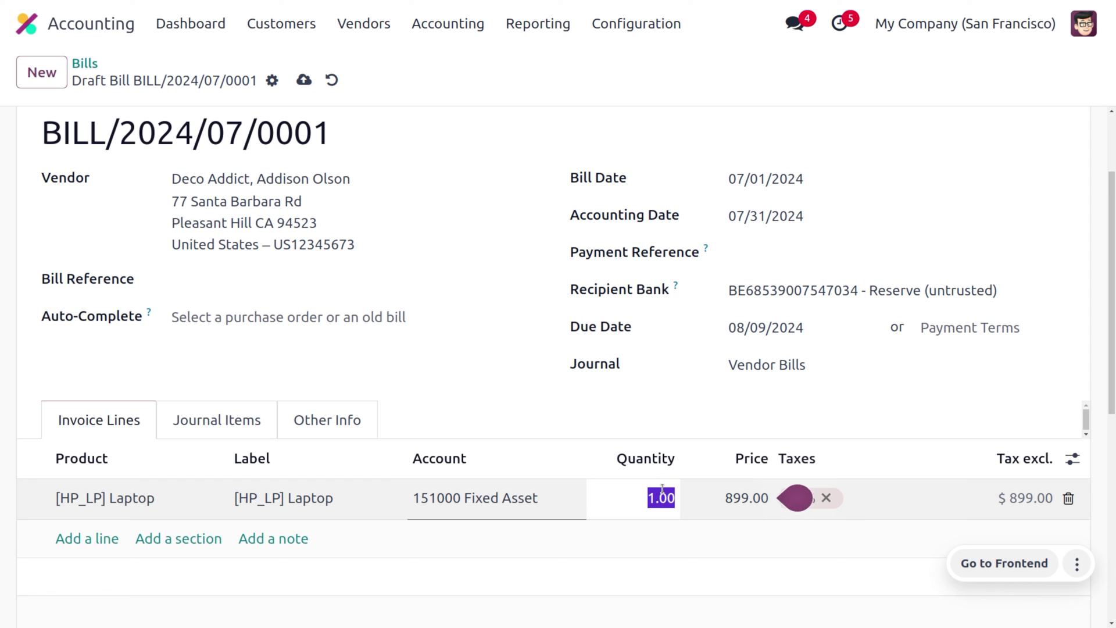
{"action": "type", "text": "5"}
{"action": "left_click", "coordinate": [665, 129]}
{"action": "scroll", "coordinate": [621, 254], "scroll_direction": "up", "scroll_amount": 2}
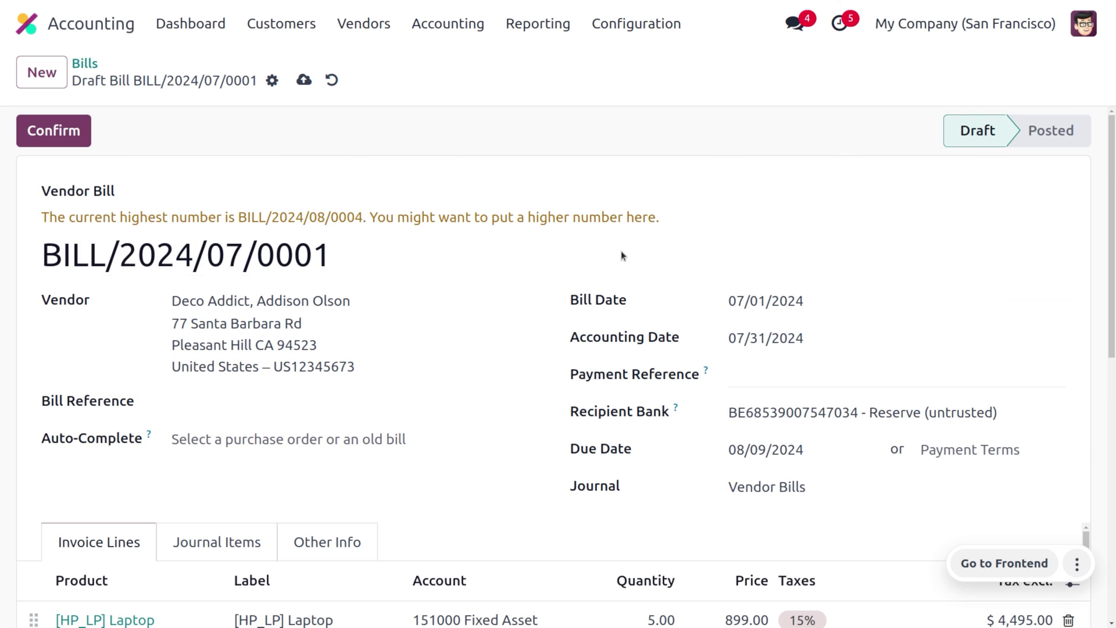
{"action": "left_click", "coordinate": [303, 79]}
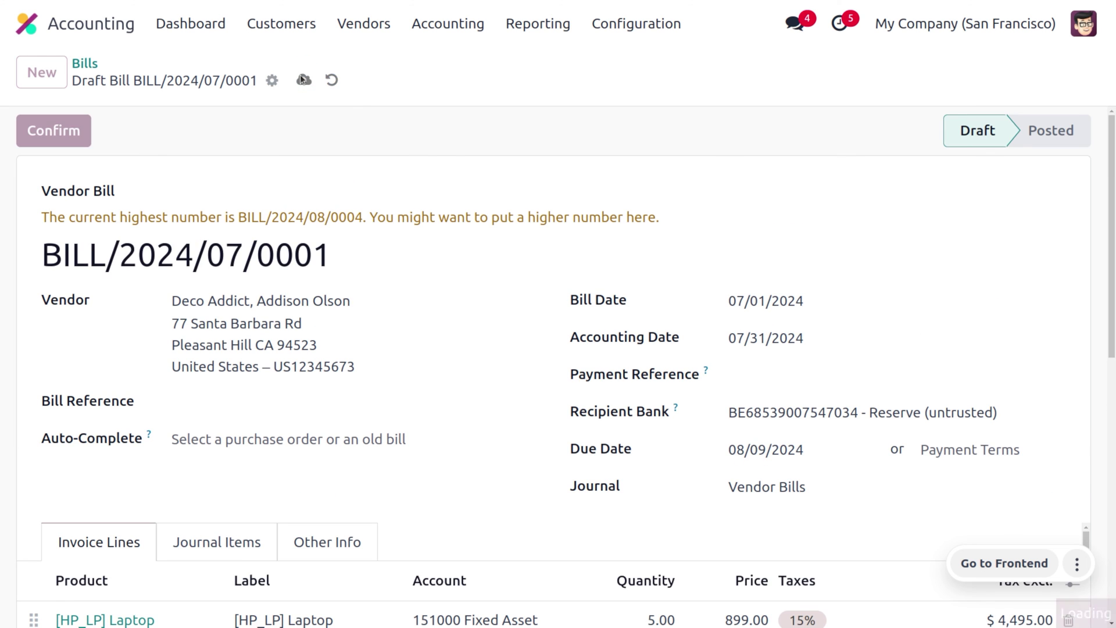
{"action": "left_click", "coordinate": [35, 131]}
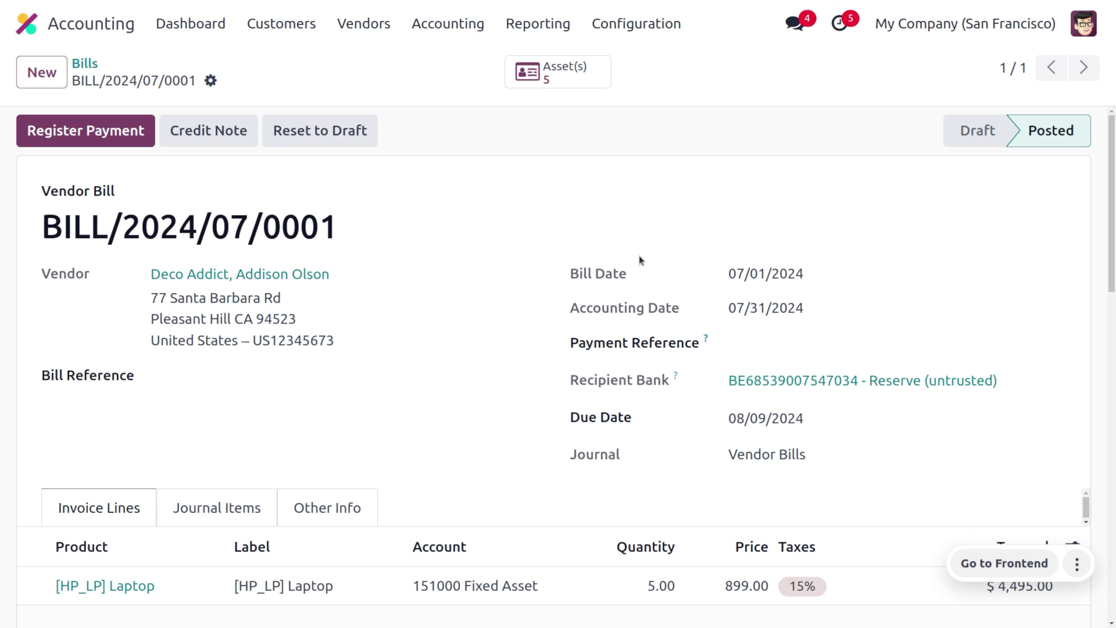
- Open the bill's Asset(s) list and the [HP_LP] Laptop (1 of 5) asset
{"action": "left_click", "coordinate": [550, 83]}
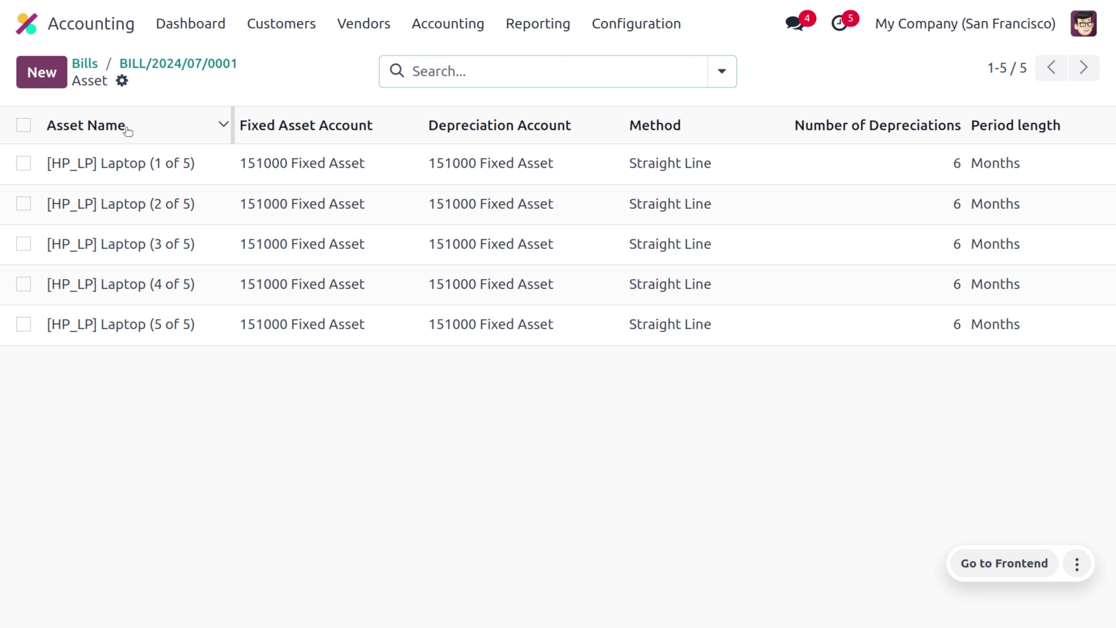
{"action": "left_click", "coordinate": [154, 168]}
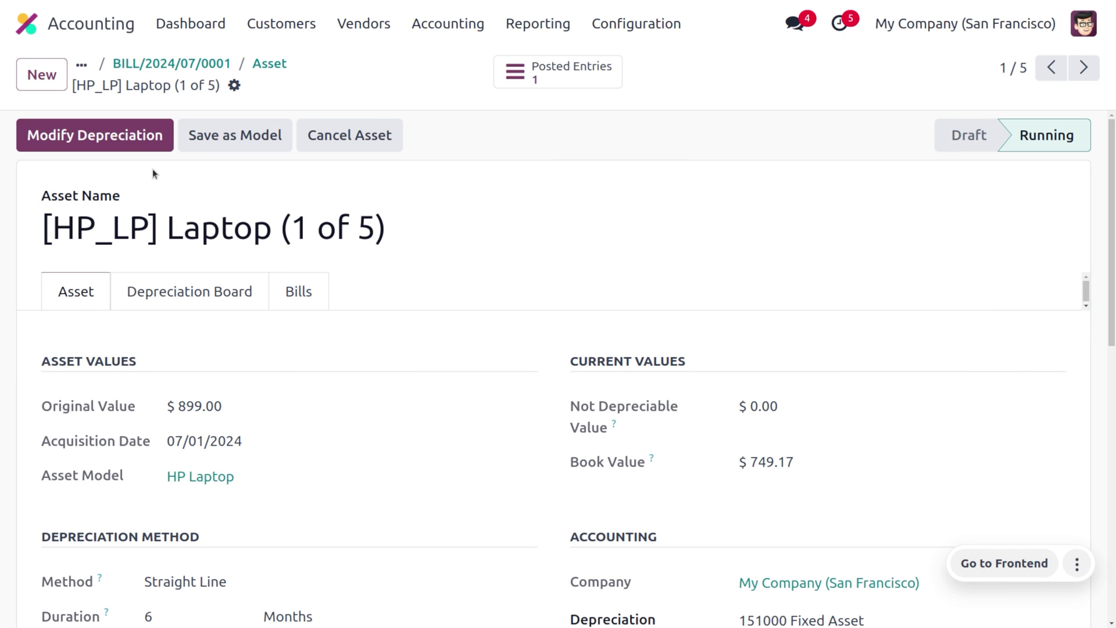